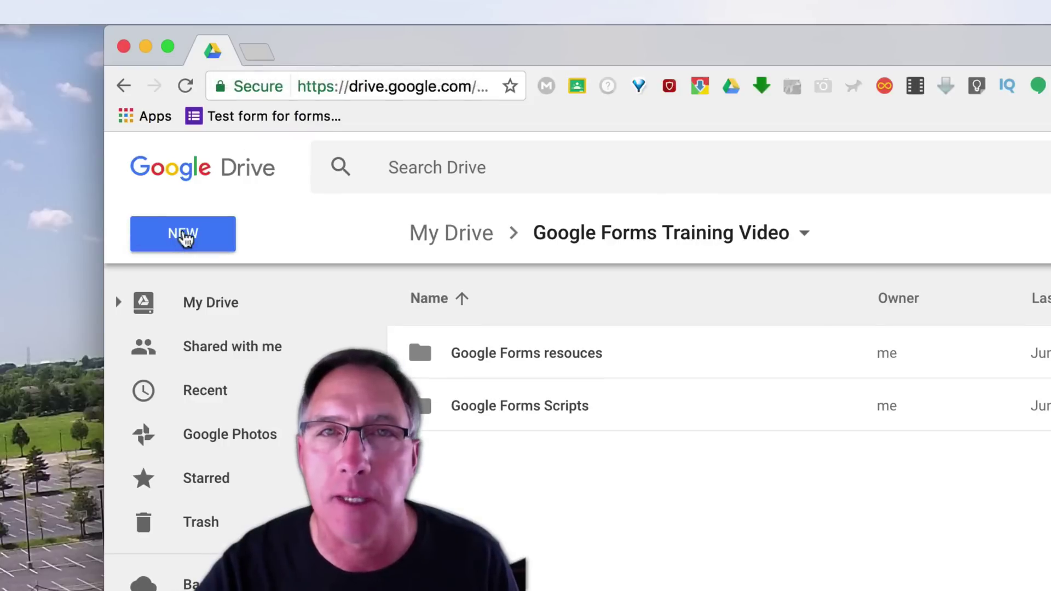
Step: Create a blank Google Form in the Google Forms Training Video folder
{"action": "left_click", "coordinate": [184, 236]}
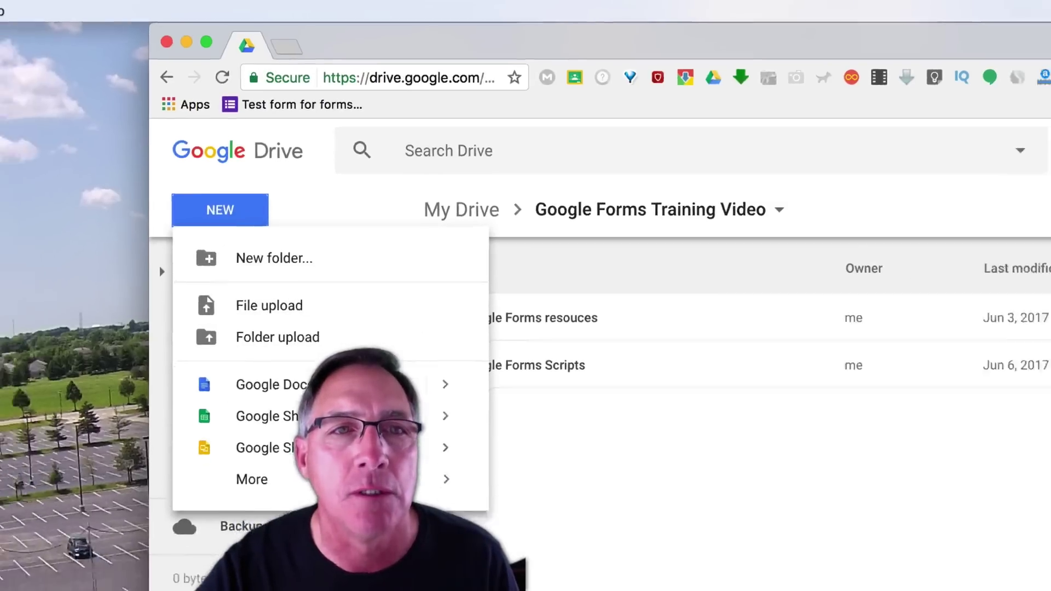
{"action": "mouse_move", "coordinate": [285, 536]}
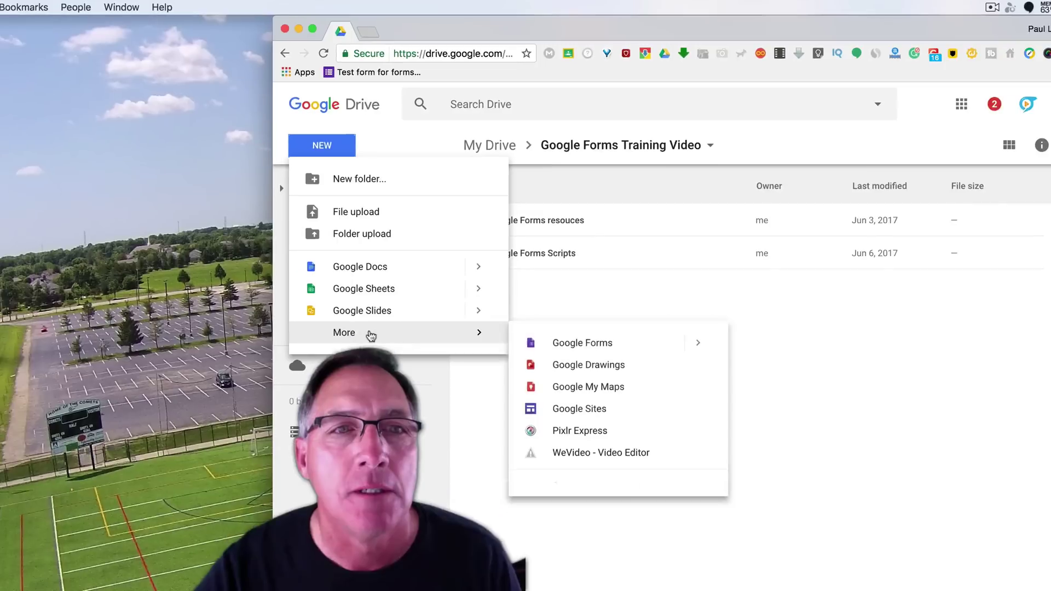
{"action": "left_click", "coordinate": [589, 350]}
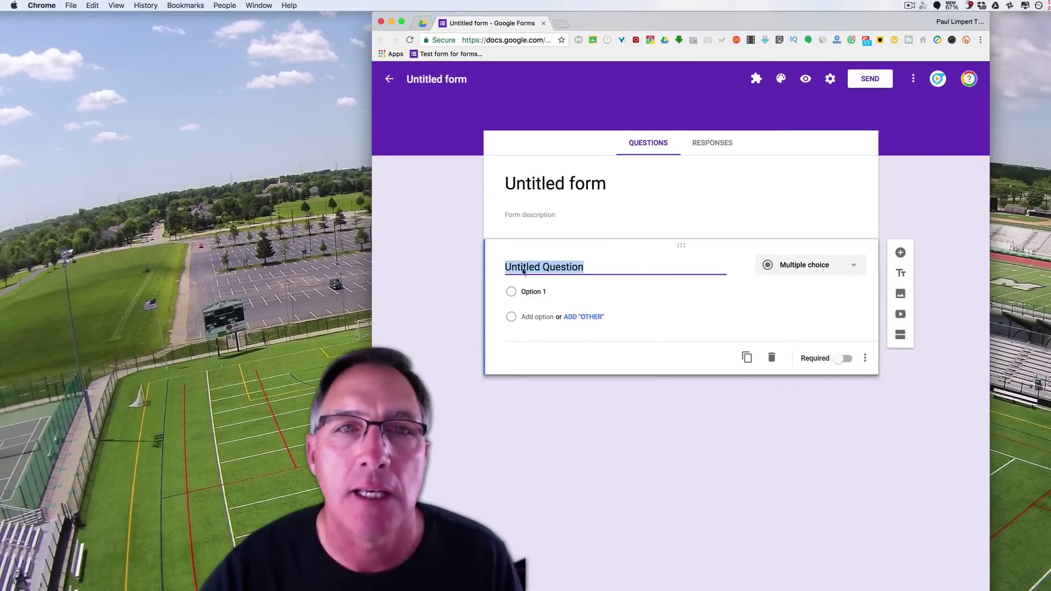
Step: Title the untitled form "lacrosse statistics"
{"action": "left_click", "coordinate": [579, 183]}
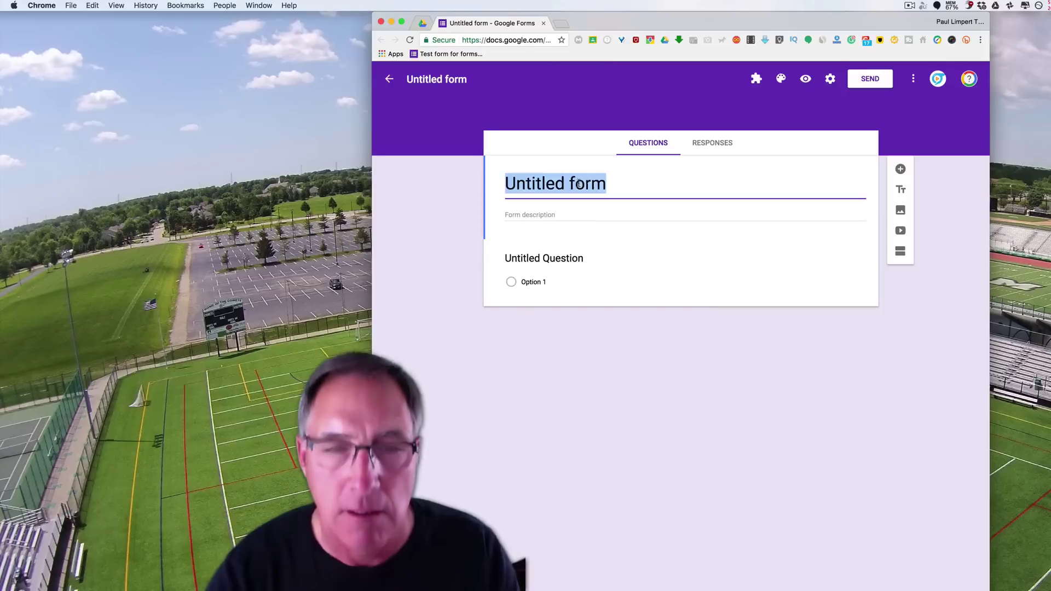
{"action": "type", "text": "laCR"}
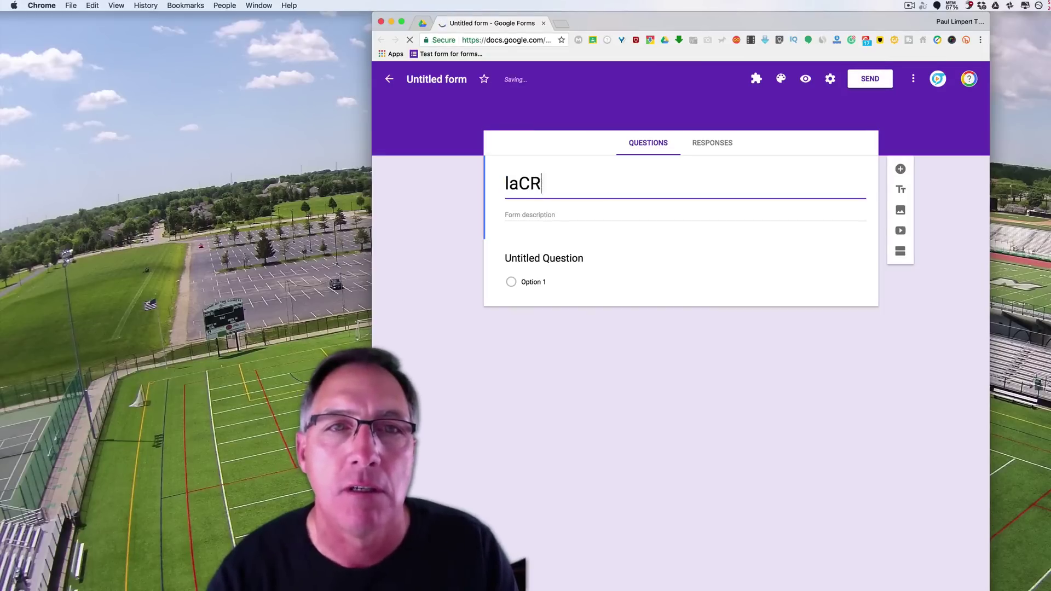
{"action": "key", "text": "BackSpace"}
{"action": "key", "text": "BackSpace"}
{"action": "type", "text": "cros"}
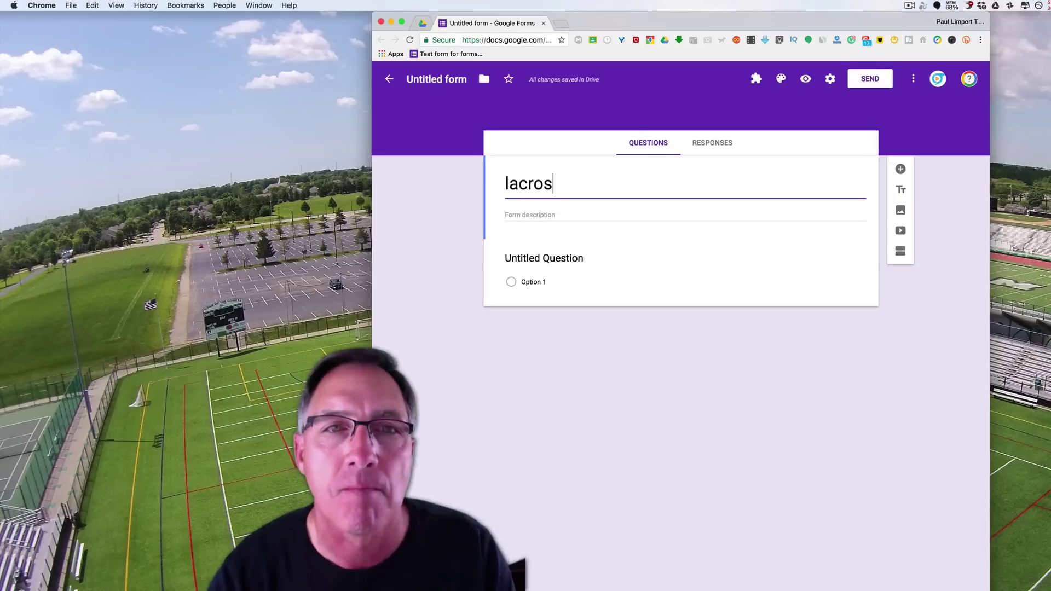
{"action": "type", "text": "se statistics"}
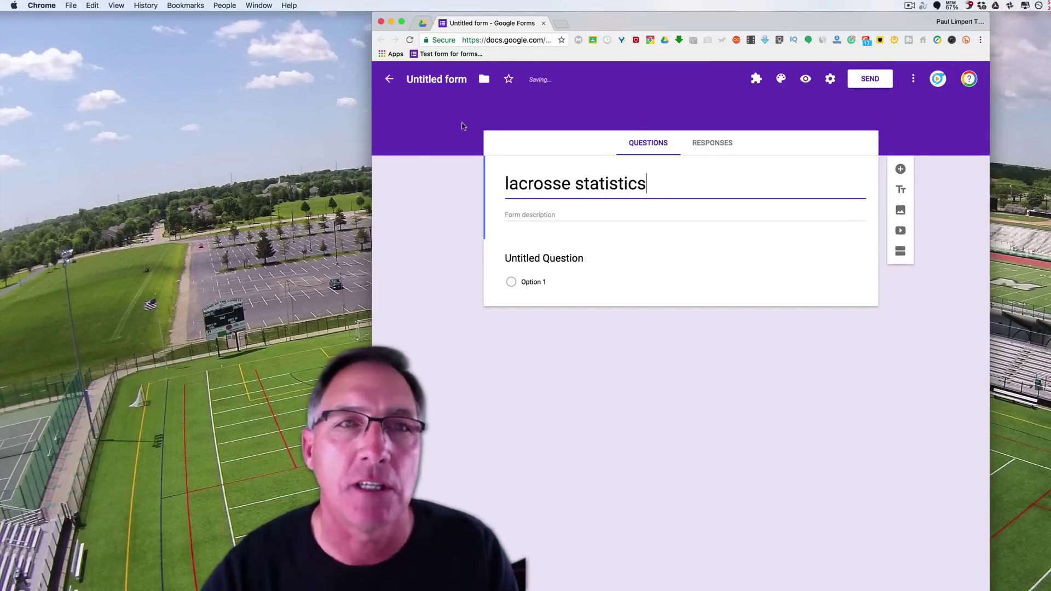
Step: Name the form's file after its title, "lacrosse statistics", leaving the form description empty
{"action": "left_click", "coordinate": [620, 193], "text": "shift"}
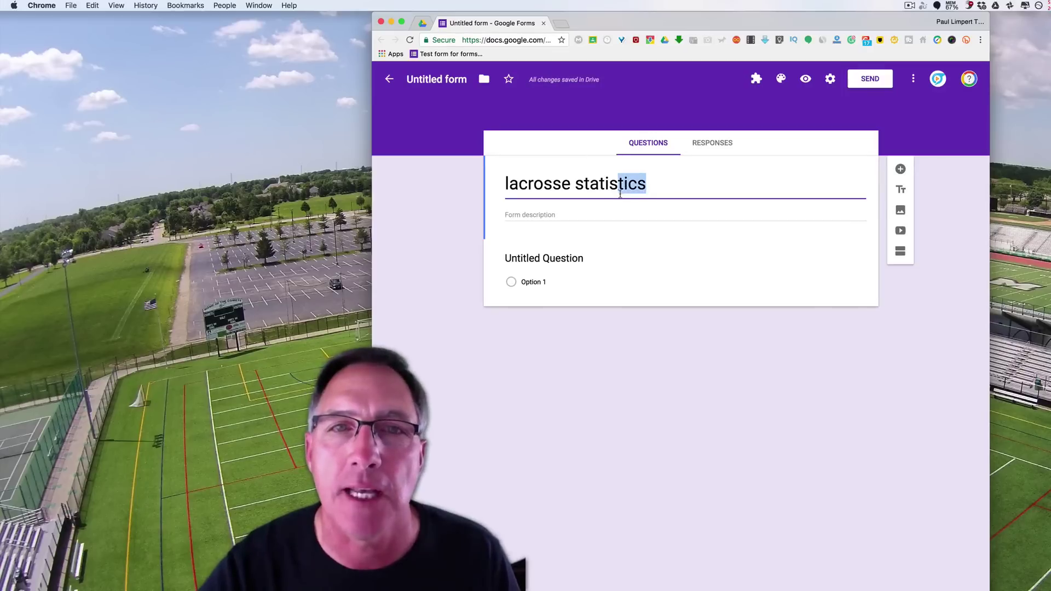
{"action": "double_click", "coordinate": [441, 81]}
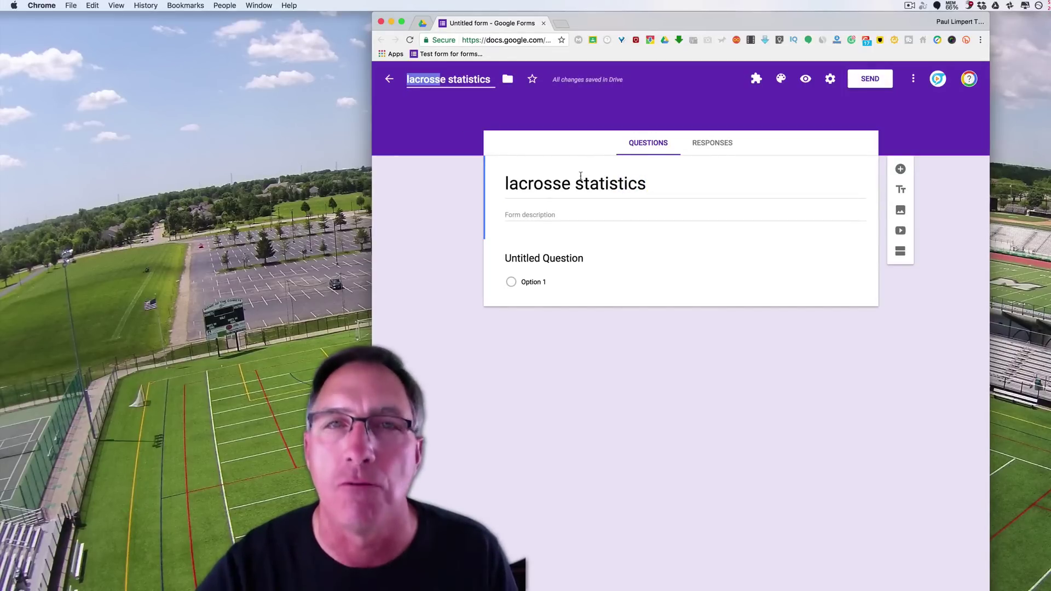
{"action": "triple_click", "coordinate": [685, 186]}
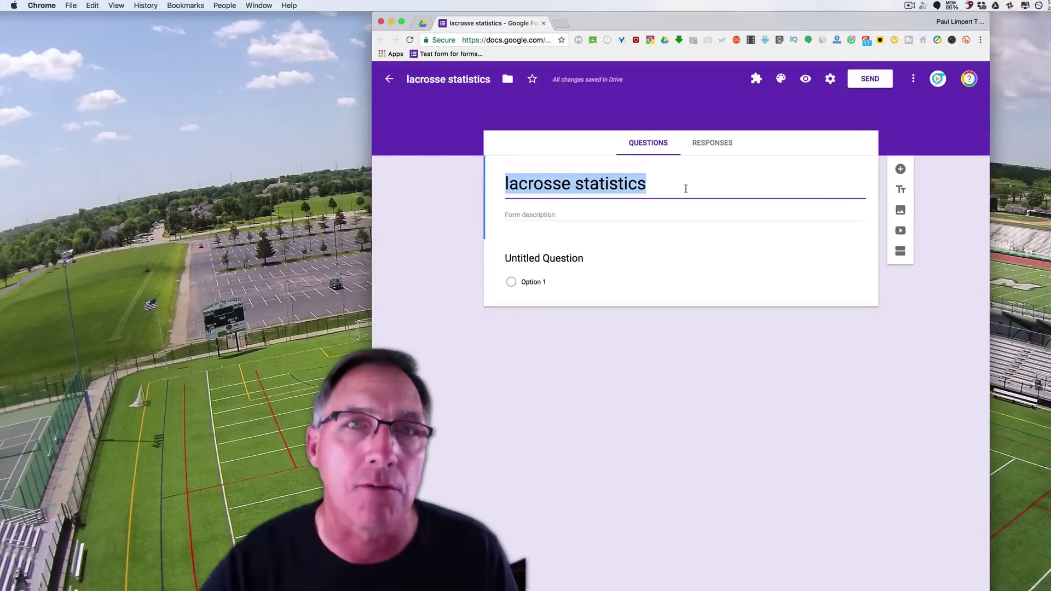
{"action": "left_click", "coordinate": [548, 216]}
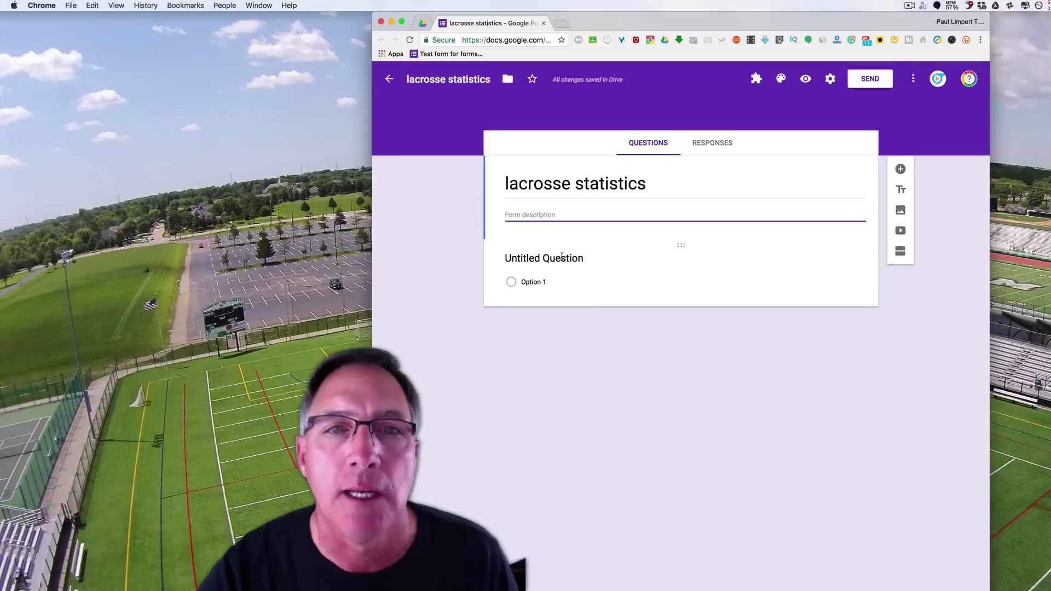
Step: Enter "Player name" as the text of the untitled question
{"action": "left_click", "coordinate": [592, 264]}
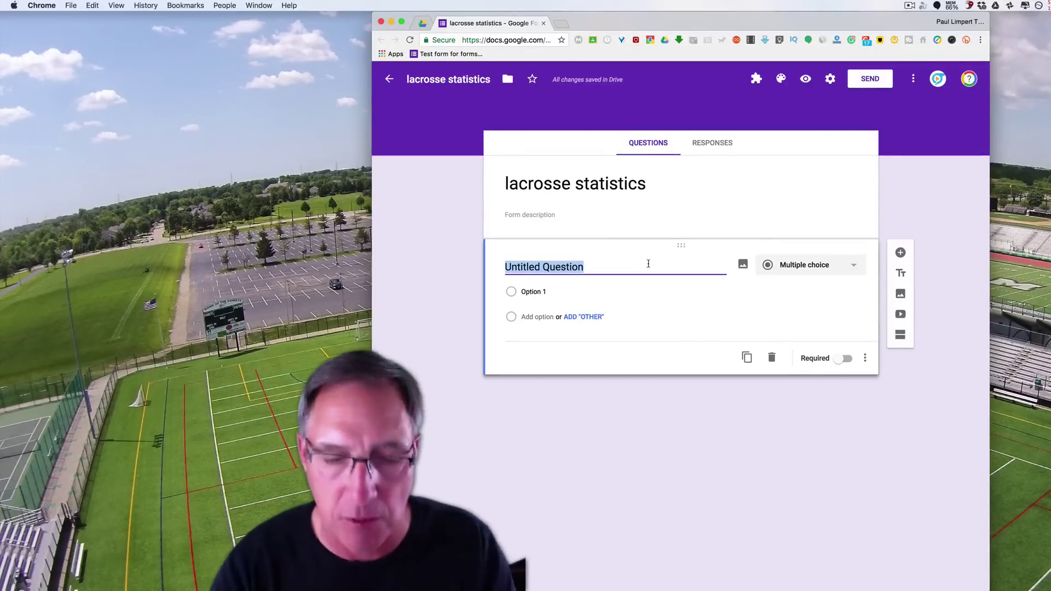
{"action": "type", "text": "Player name"}
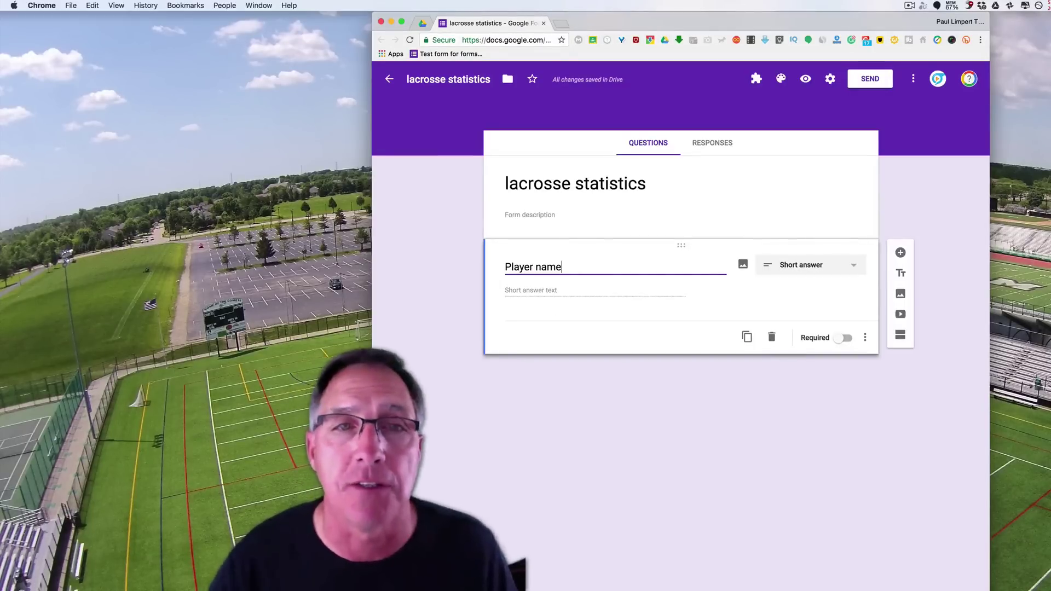
{"action": "left_click", "coordinate": [548, 287]}
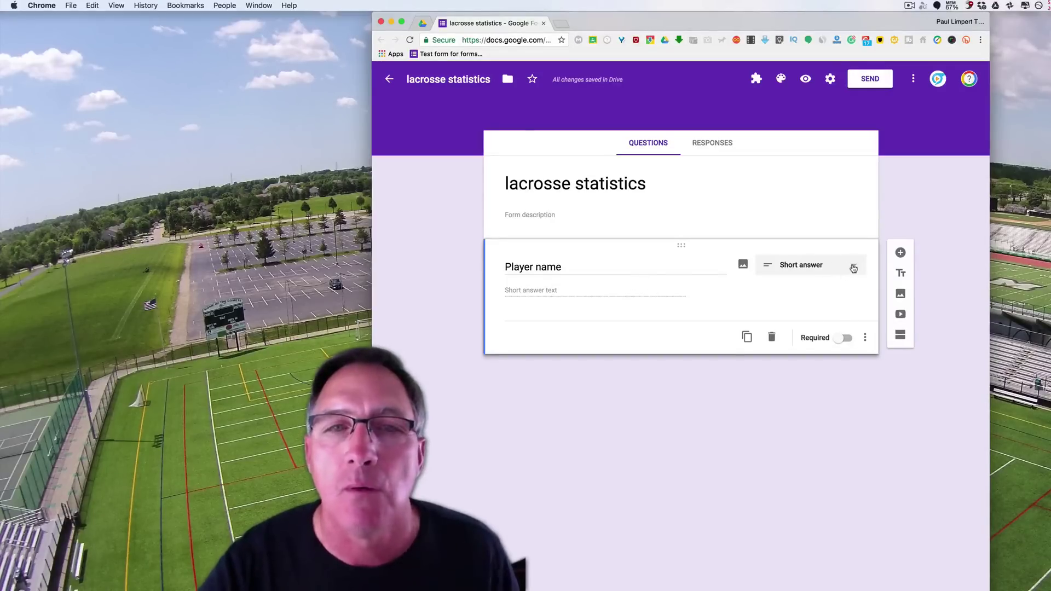
Step: Replace the first question's text with "Player number"
{"action": "left_click", "coordinate": [576, 269]}
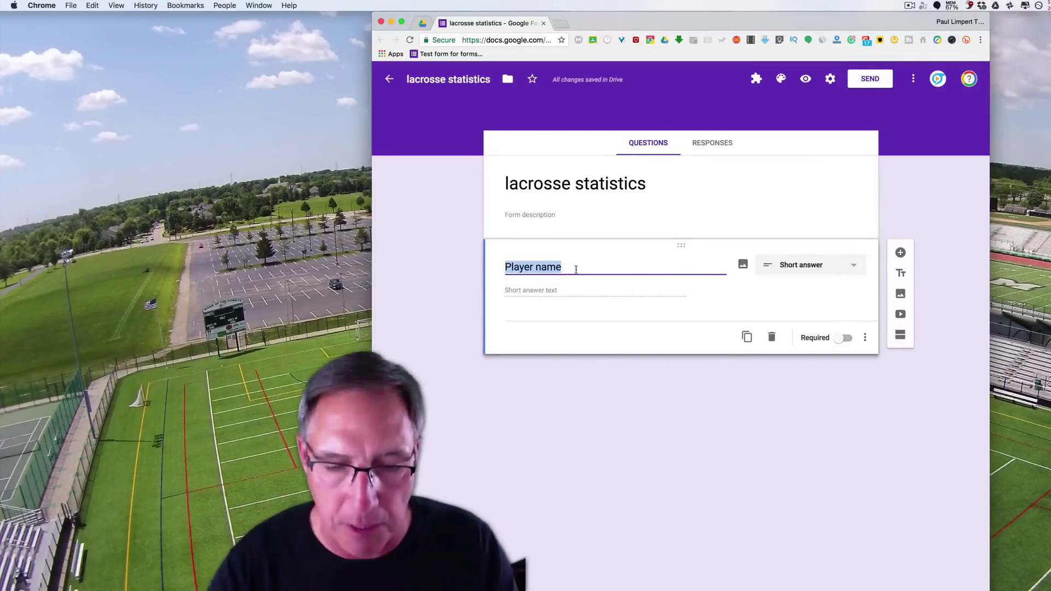
{"action": "type", "text": "Player number"}
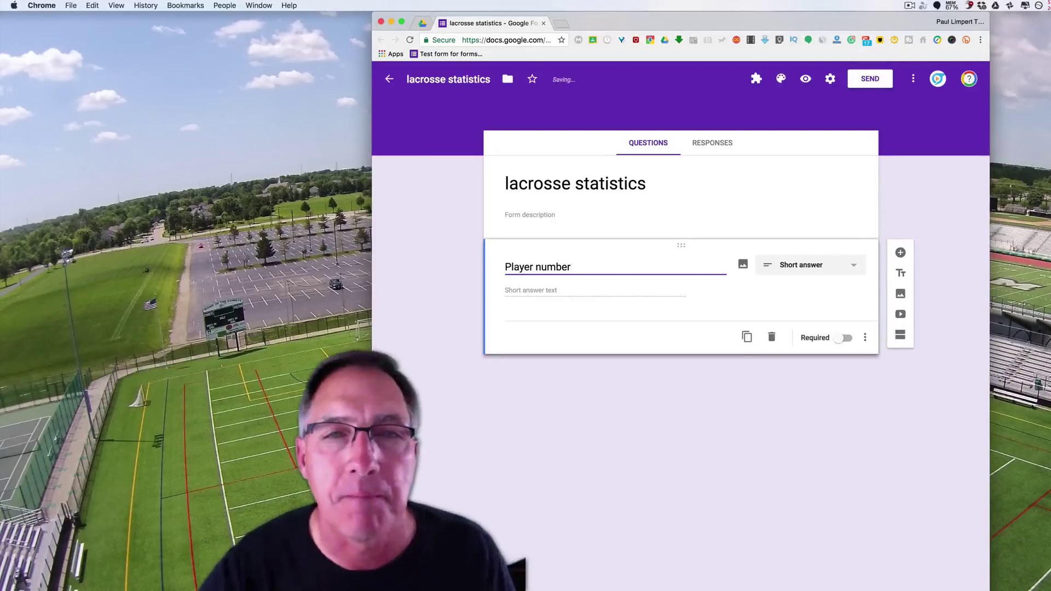
{"action": "left_click", "coordinate": [634, 291]}
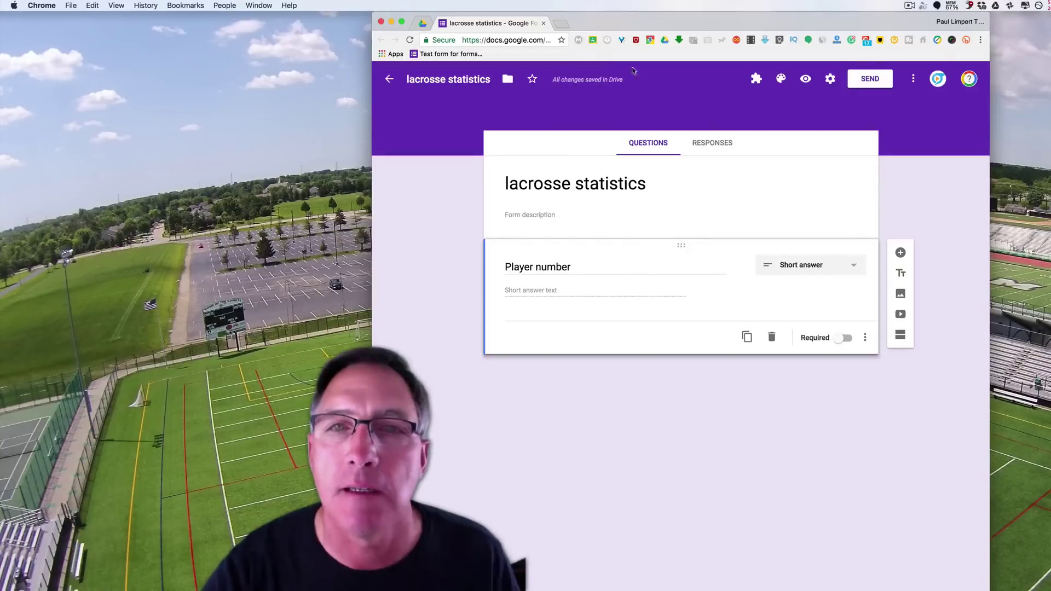
Step: Return to the Google Forms Training Video folder in Drive and create a blank Google Sheets spreadsheet
{"action": "left_click", "coordinate": [559, 24]}
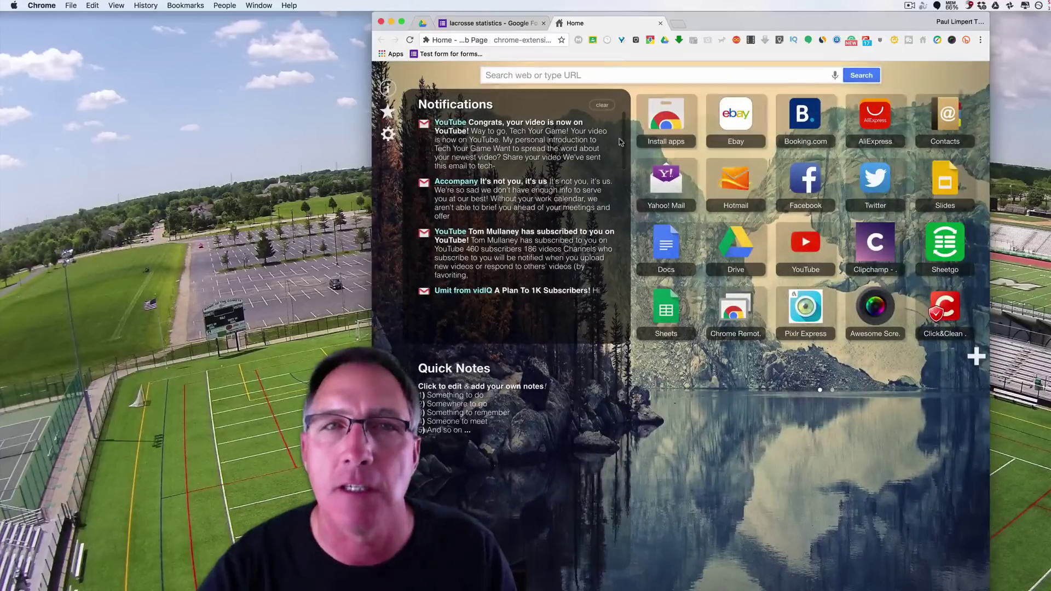
{"action": "left_click", "coordinate": [660, 23]}
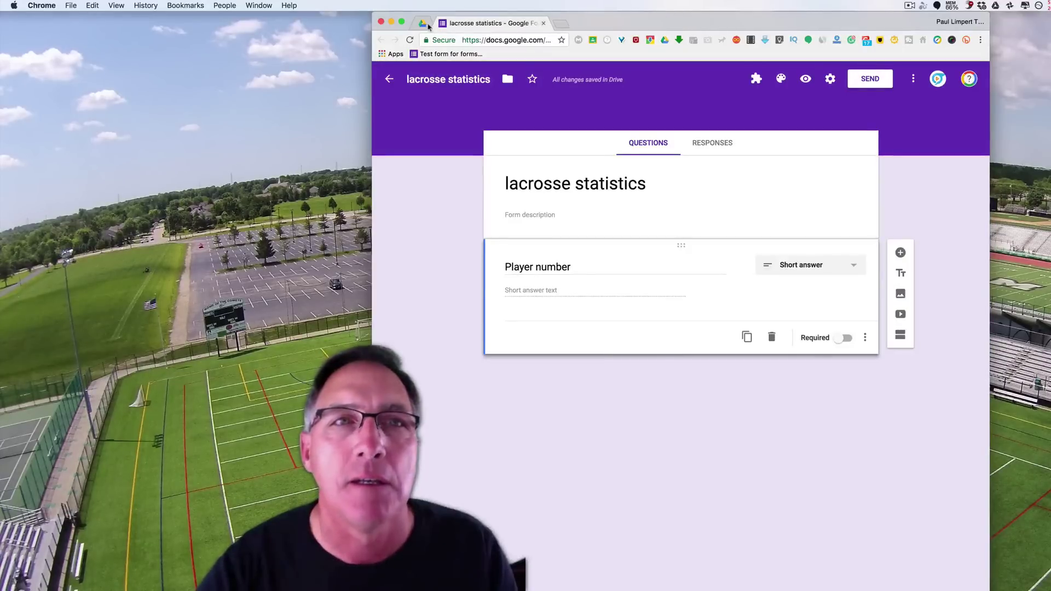
{"action": "left_click", "coordinate": [423, 23]}
{"action": "left_click", "coordinate": [416, 112]}
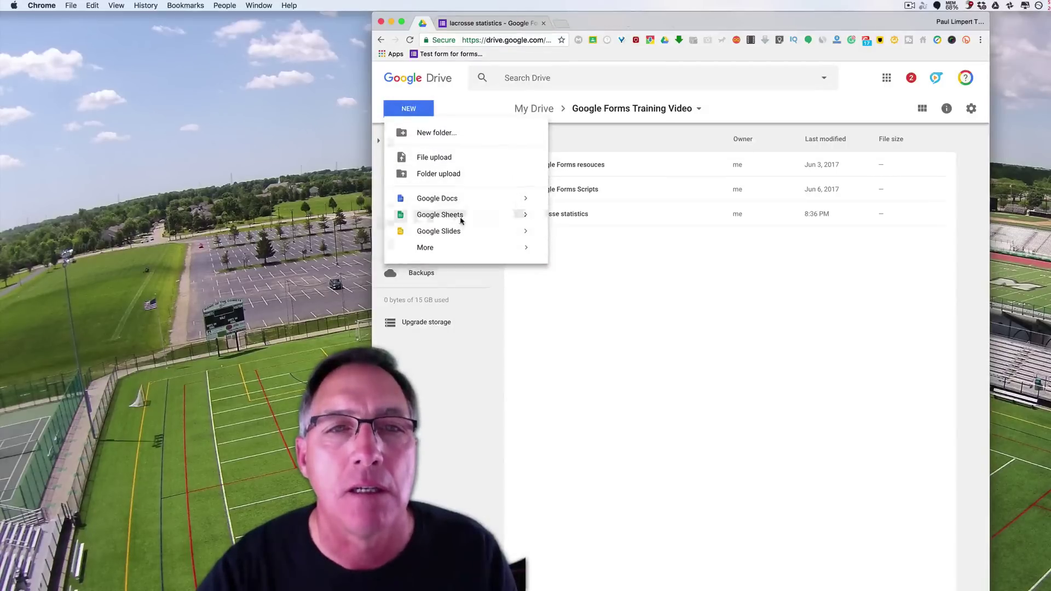
{"action": "left_click", "coordinate": [461, 218]}
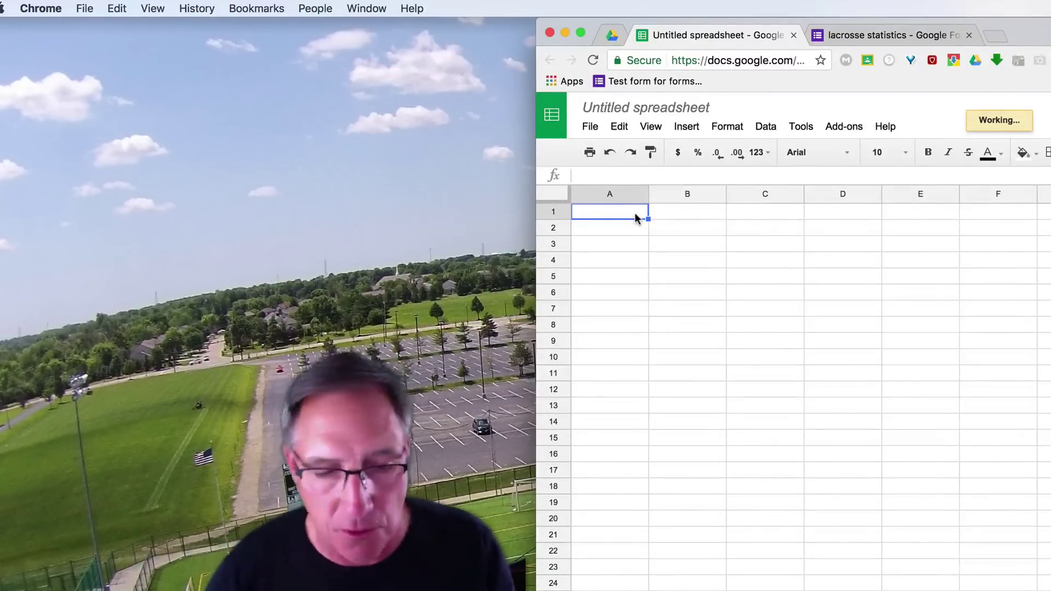
Step: Enter the numbers 1, 2 and 3 in cells A1 to A3
{"action": "type", "text": "1"}
{"action": "key", "text": "Return"}
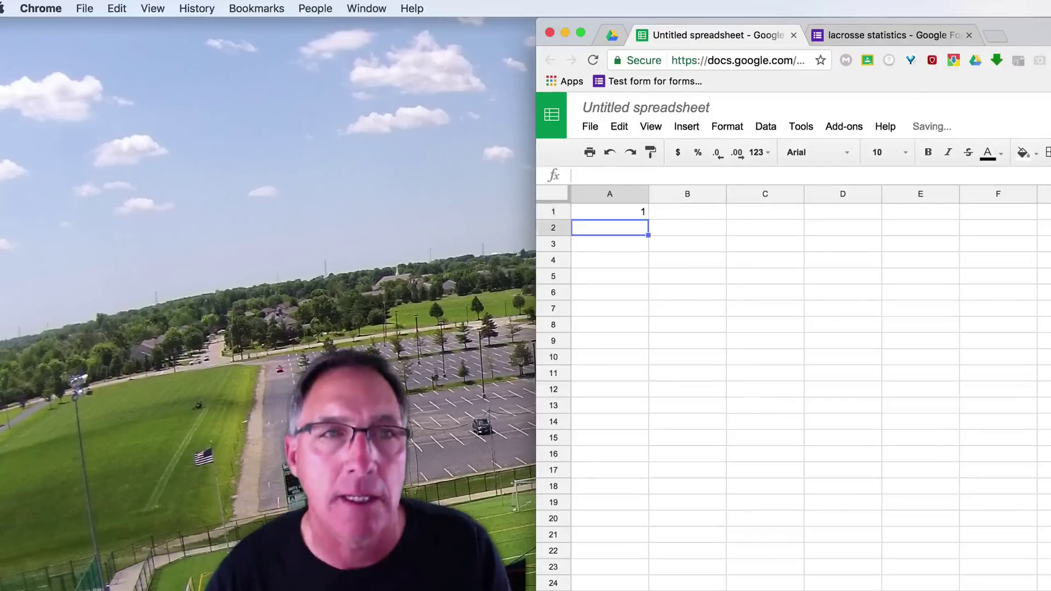
{"action": "type", "text": "2"}
{"action": "key", "text": "Return"}
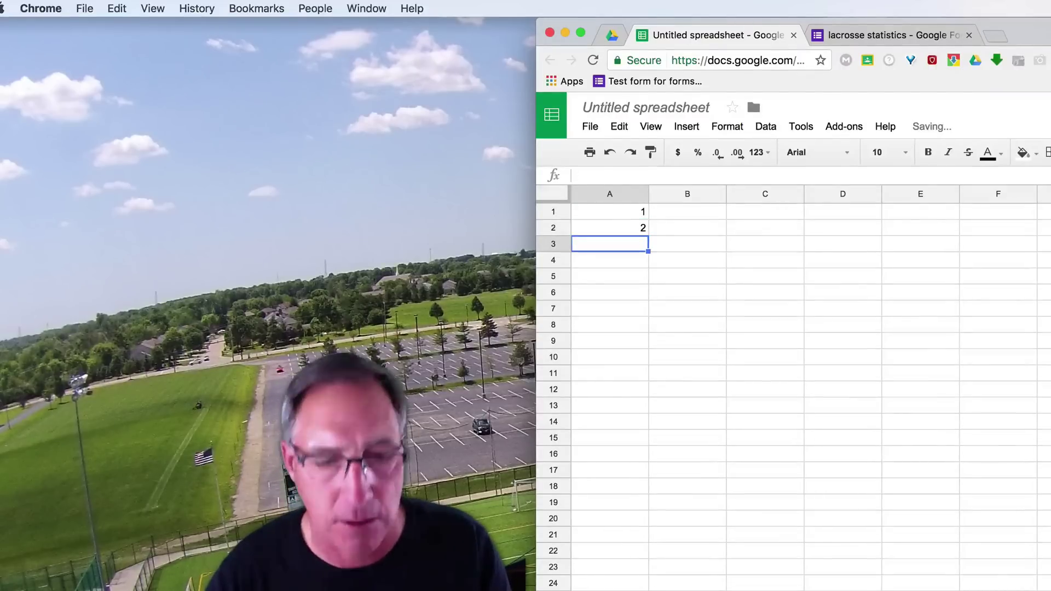
{"action": "type", "text": "3"}
{"action": "key", "text": "Return"}
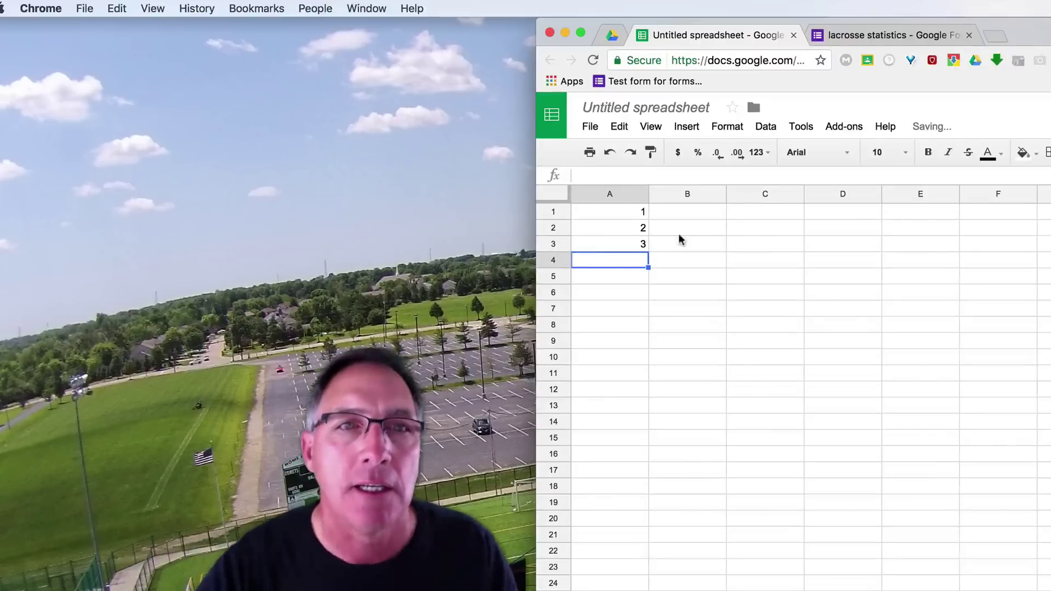
Step: Extend the number series from A1:A3 down column A to 60 in row 60
{"action": "left_click", "coordinate": [622, 213]}
{"action": "left_click_drag", "start_coordinate": [621, 225], "coordinate": [622, 248]}
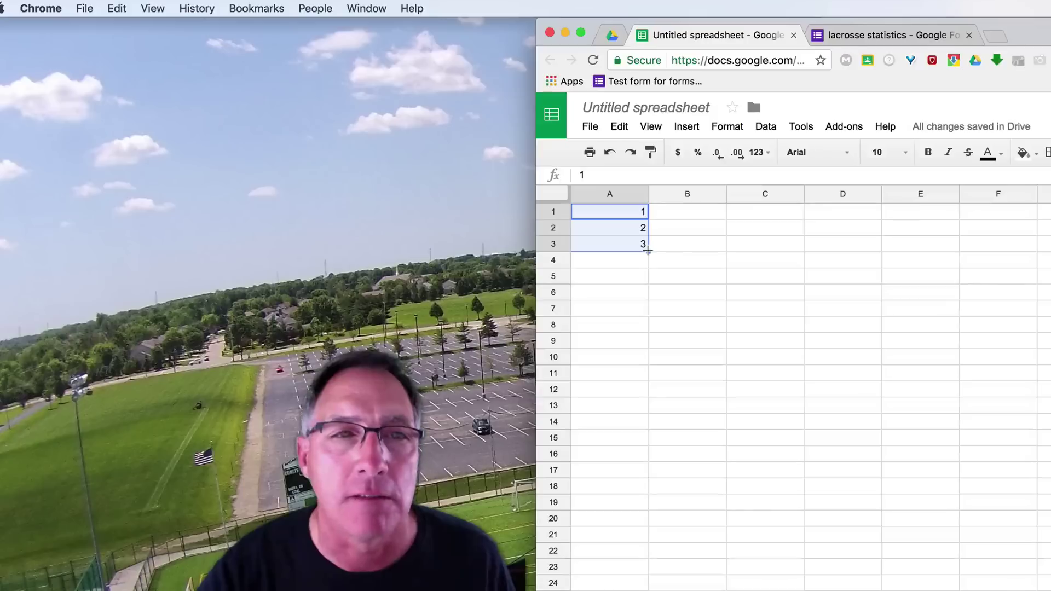
{"action": "left_click_drag", "start_coordinate": [648, 250], "coordinate": [637, 590]}
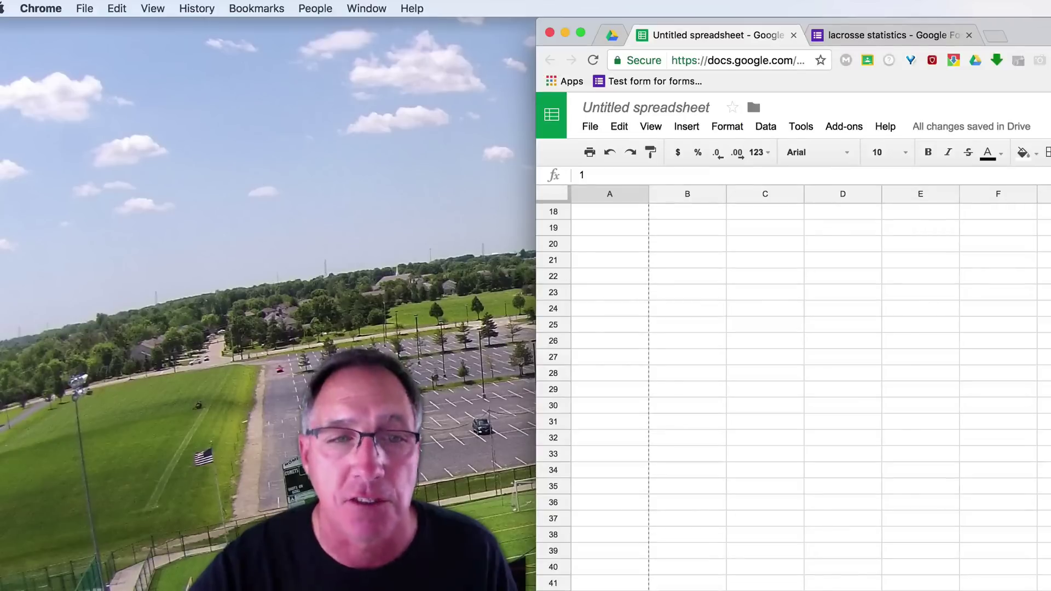
{"action": "left_click_drag", "start_coordinate": [638, 589], "coordinate": [638, 590]}
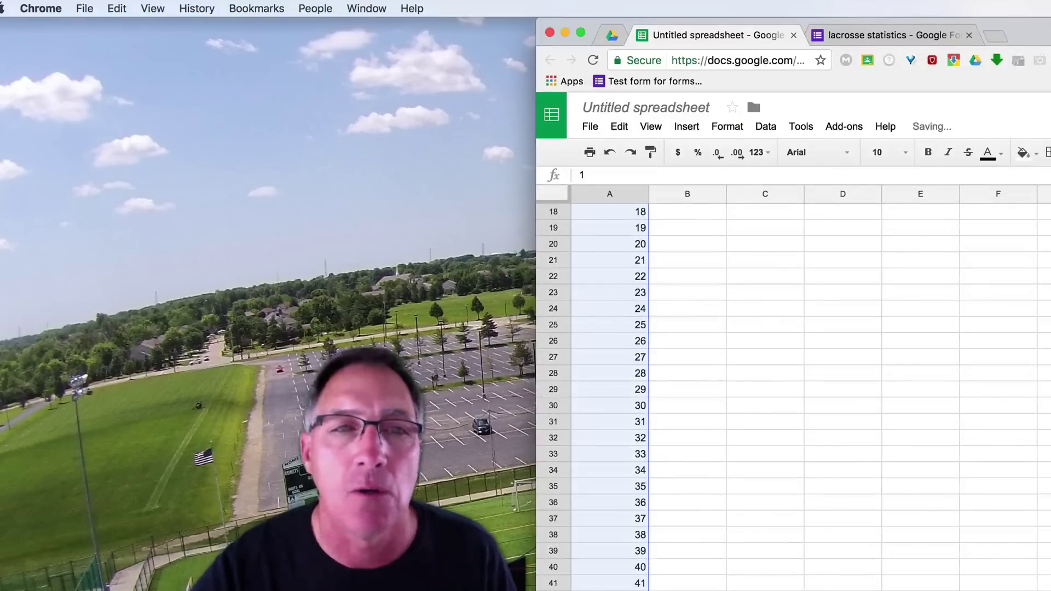
{"action": "left_click", "coordinate": [629, 551]}
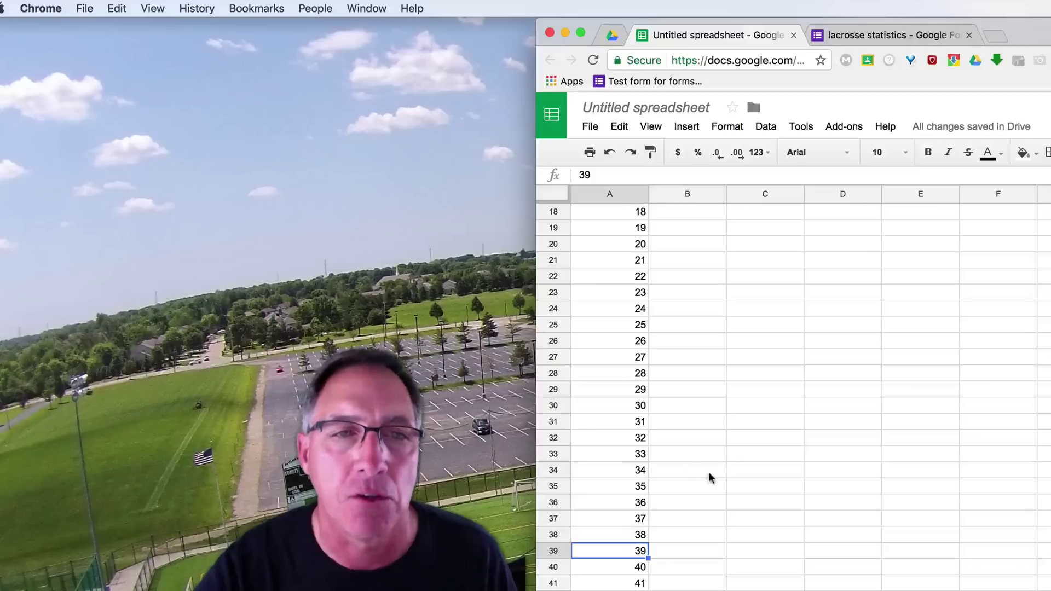
Step: Copy the numbers 1 to 60 from cells A1 to A60
{"action": "scroll", "coordinate": [661, 455], "scroll_direction": "up", "scroll_amount": 4}
{"action": "scroll", "coordinate": [657, 446], "scroll_direction": "up", "scroll_amount": 2}
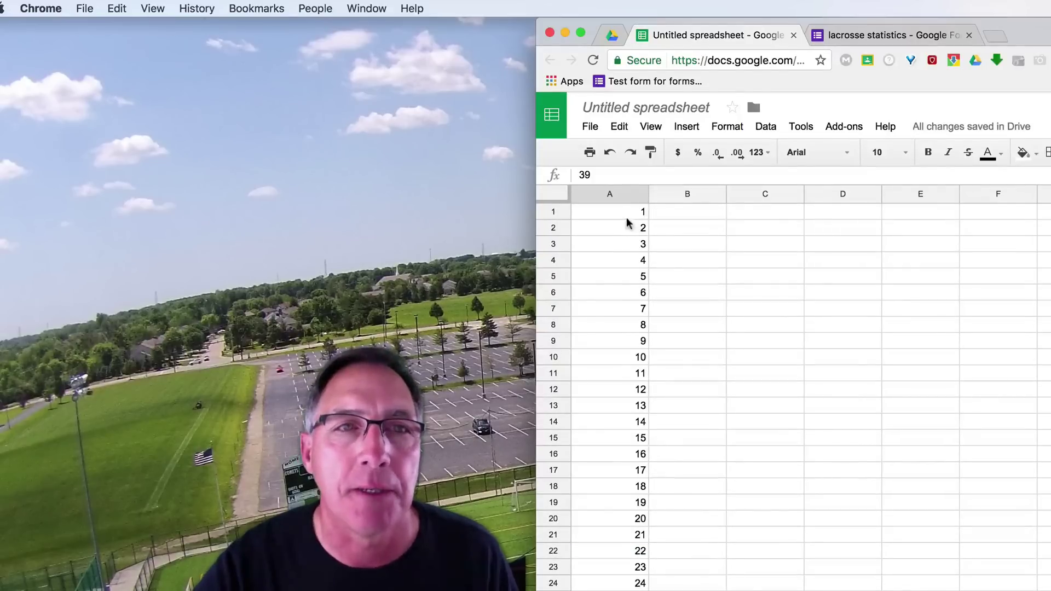
{"action": "left_click_drag", "start_coordinate": [623, 213], "coordinate": [567, 590]}
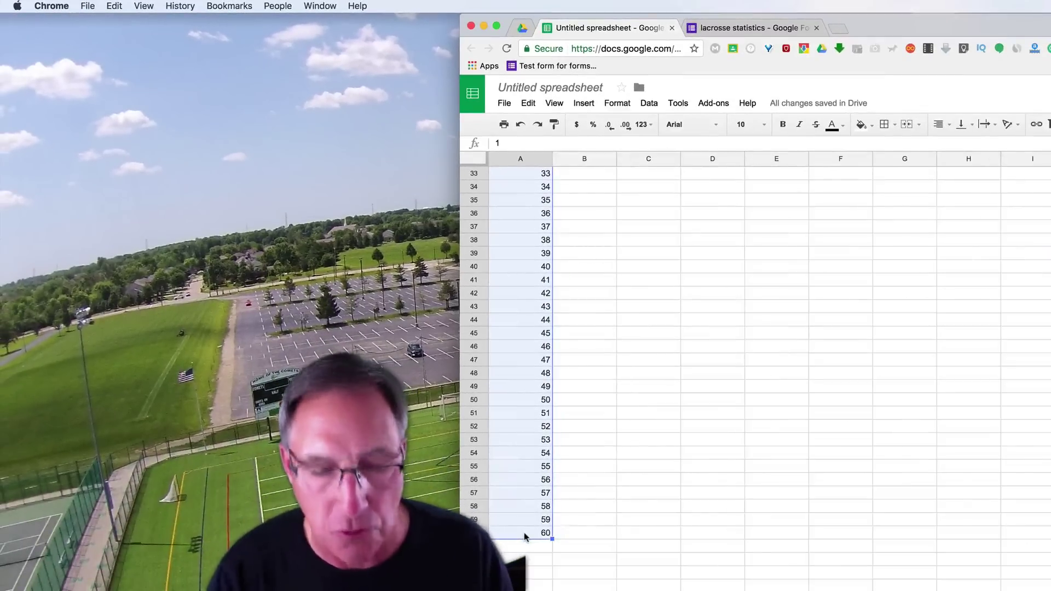
{"action": "key", "text": "super+c"}
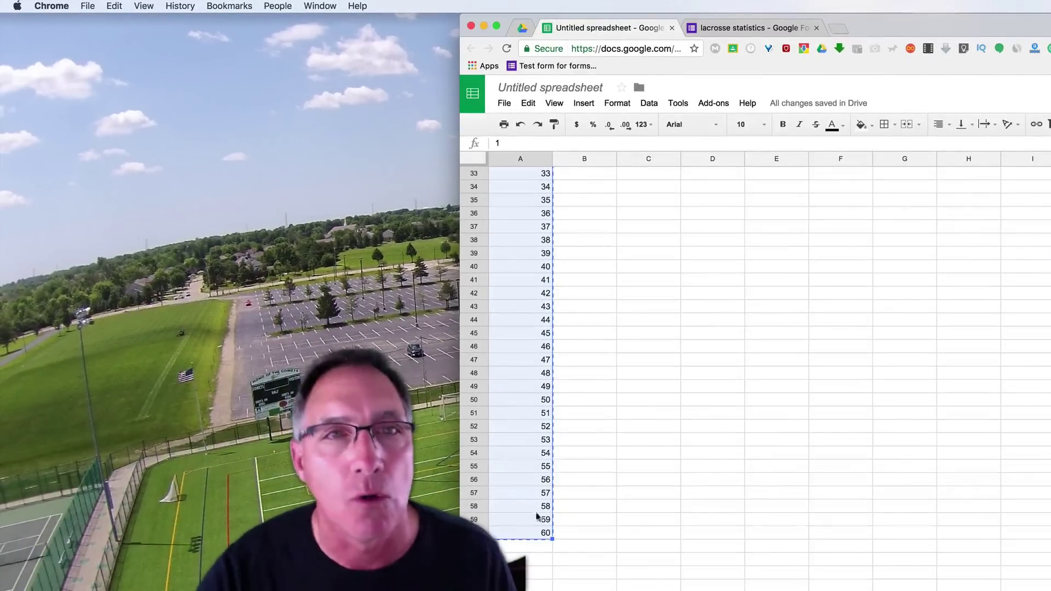
{"action": "left_click", "coordinate": [528, 103]}
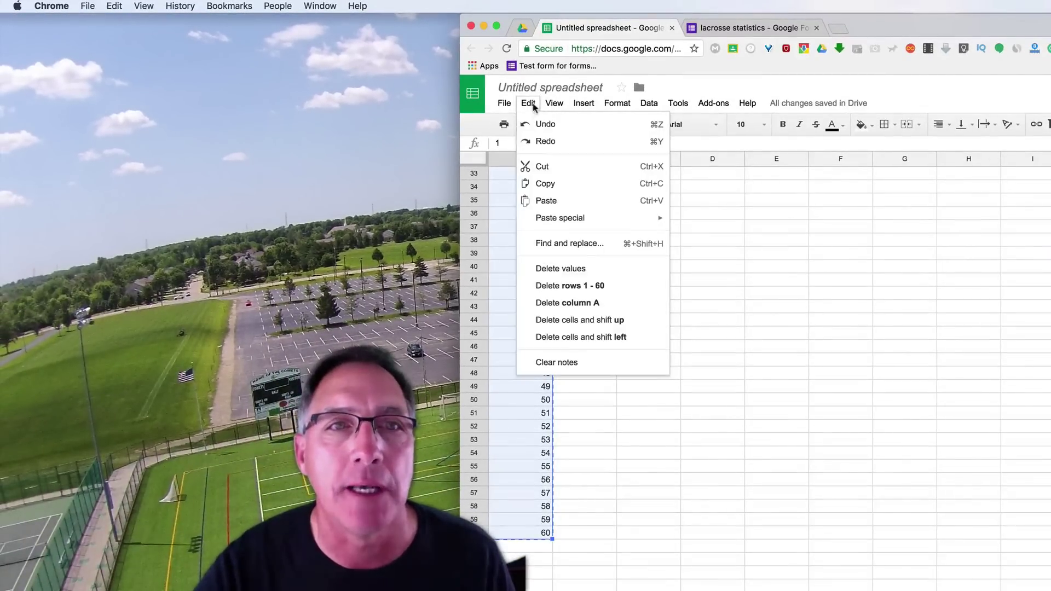
{"action": "left_click", "coordinate": [562, 187]}
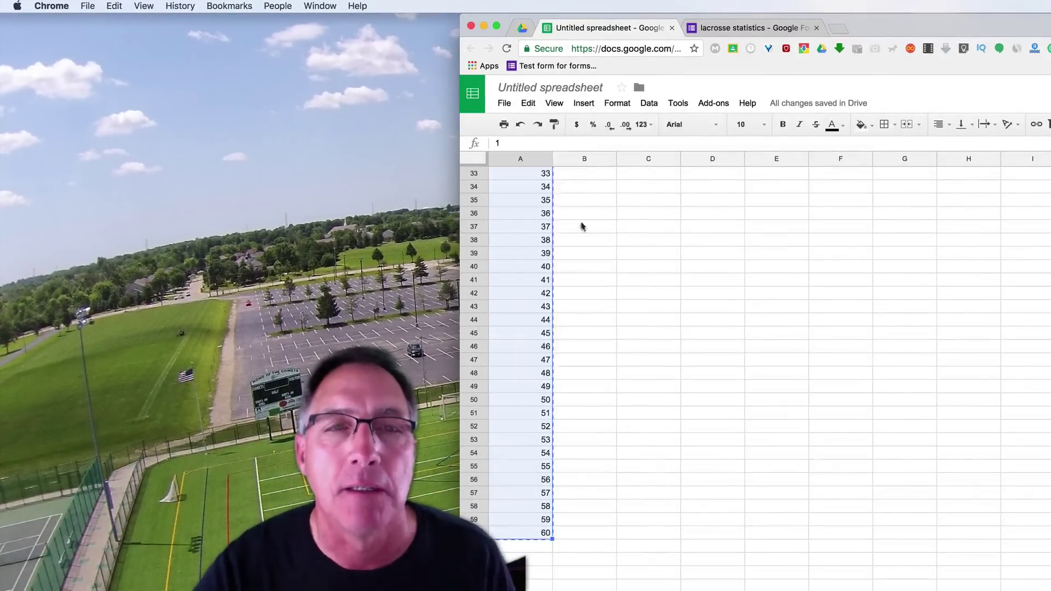
Step: Return to the lacrosse statistics form and change the Player number question type to Dropdown
{"action": "left_click", "coordinate": [724, 31]}
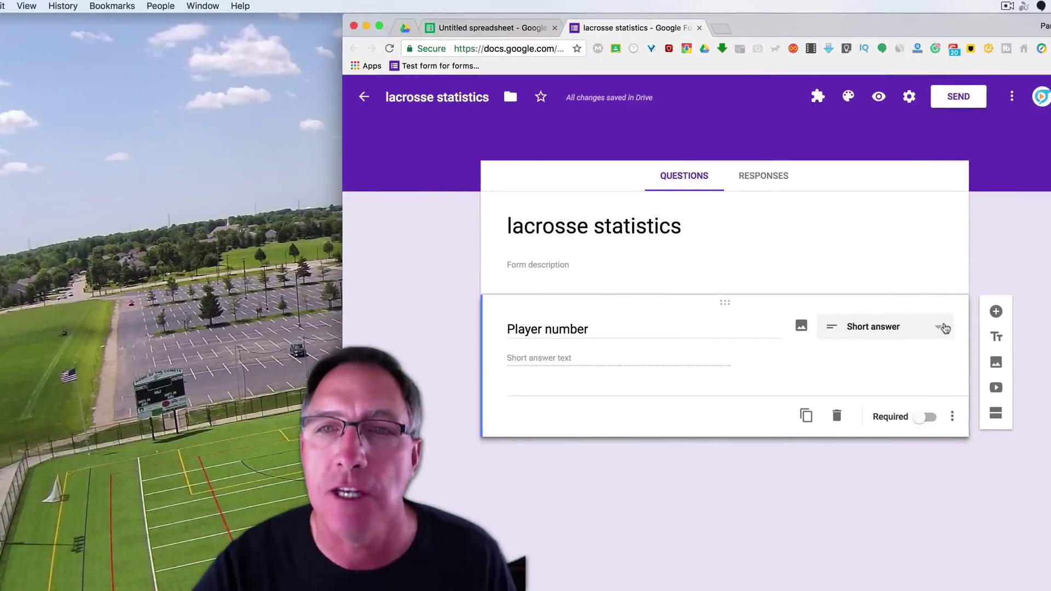
{"action": "left_click", "coordinate": [945, 328]}
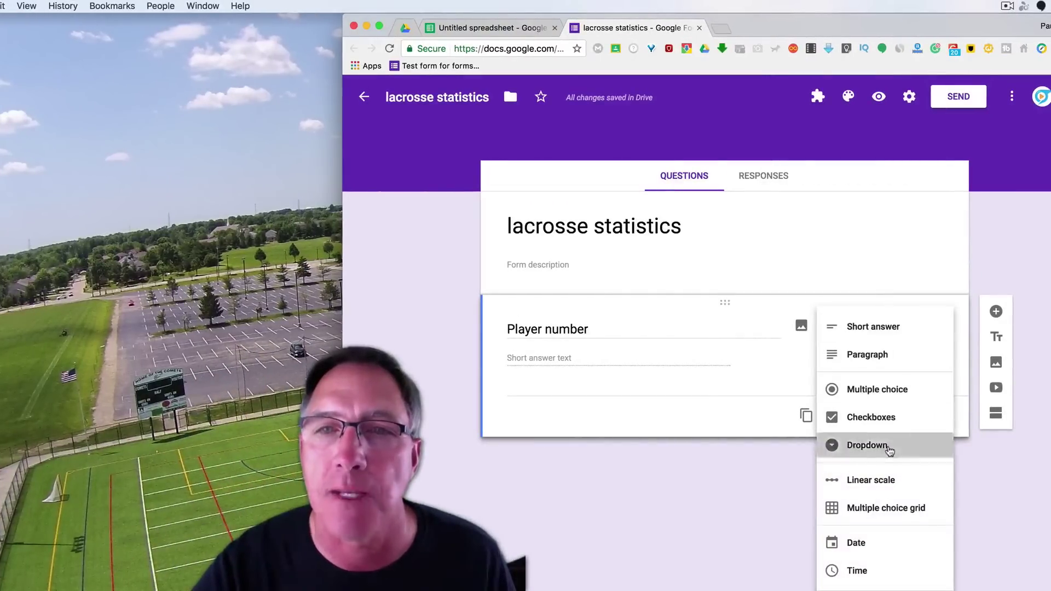
{"action": "left_click", "coordinate": [889, 447]}
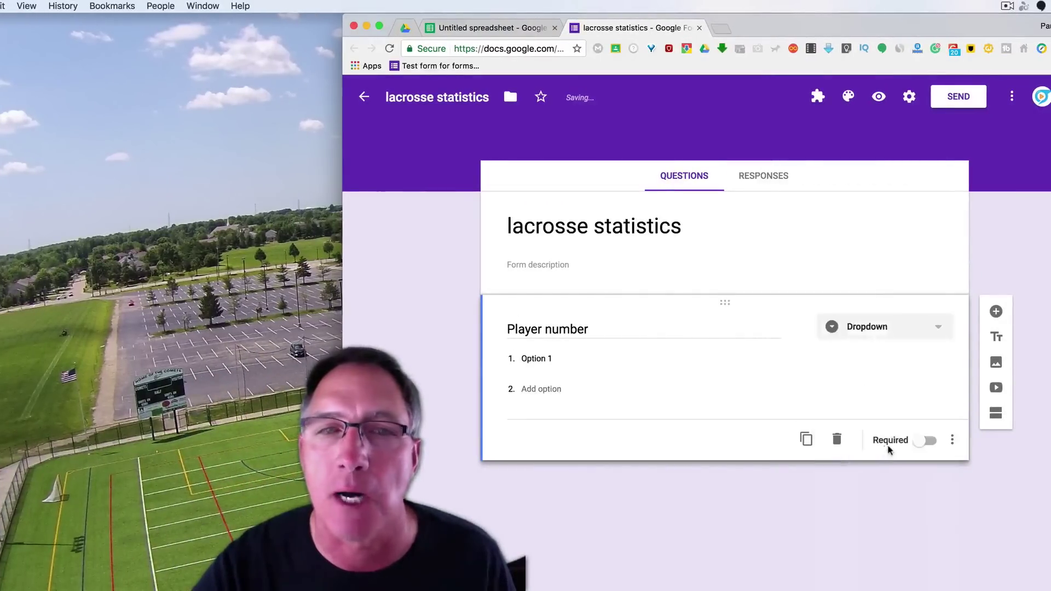
Step: Paste the copied numbers 1 to 60 as the Player number dropdown options and make the question required
{"action": "left_click", "coordinate": [525, 358]}
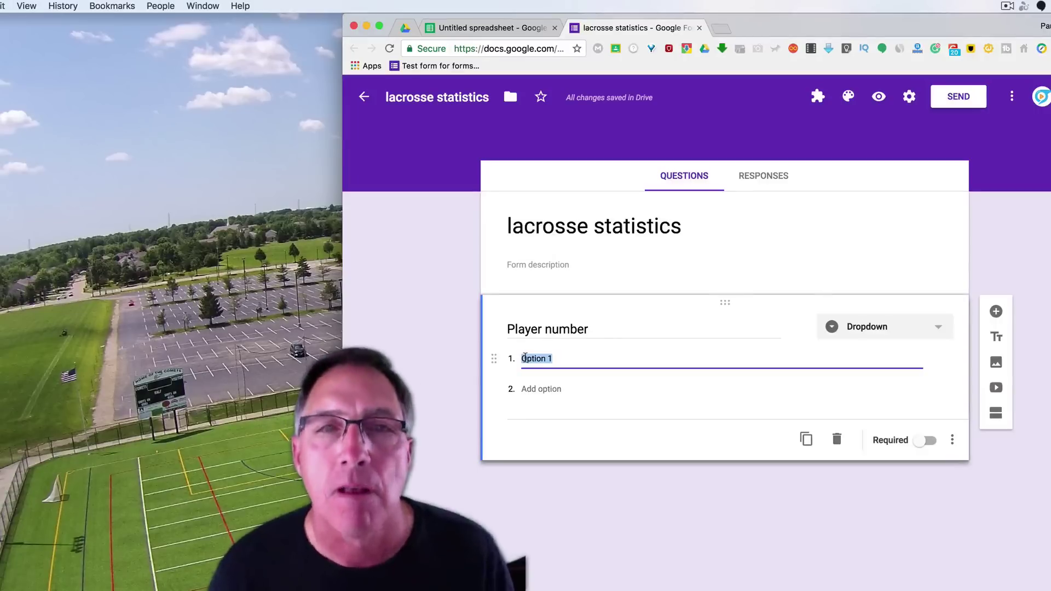
{"action": "key", "text": "super+v"}
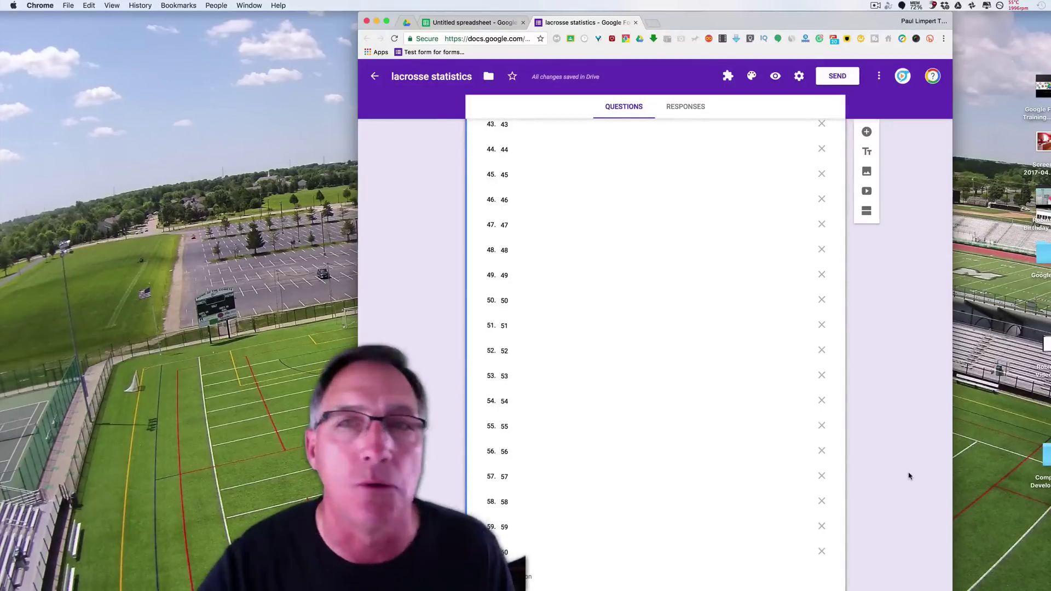
{"action": "scroll", "coordinate": [894, 383], "scroll_direction": "up", "scroll_amount": 3}
{"action": "scroll", "coordinate": [894, 384], "scroll_direction": "down", "scroll_amount": 4}
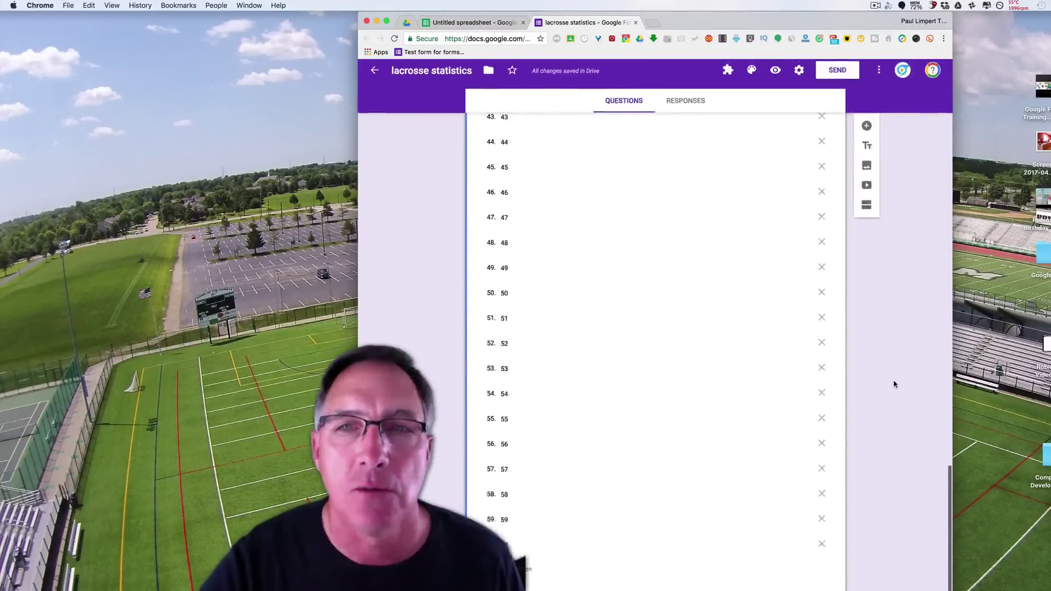
{"action": "scroll", "coordinate": [894, 384], "scroll_direction": "up", "scroll_amount": 20}
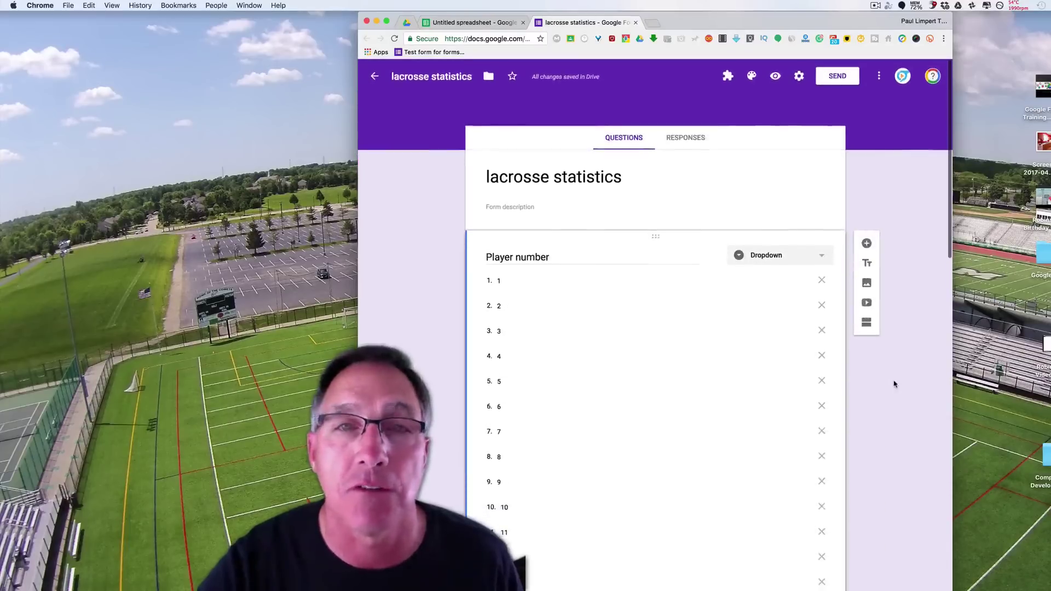
{"action": "scroll", "coordinate": [894, 384], "scroll_direction": "down", "scroll_amount": 20}
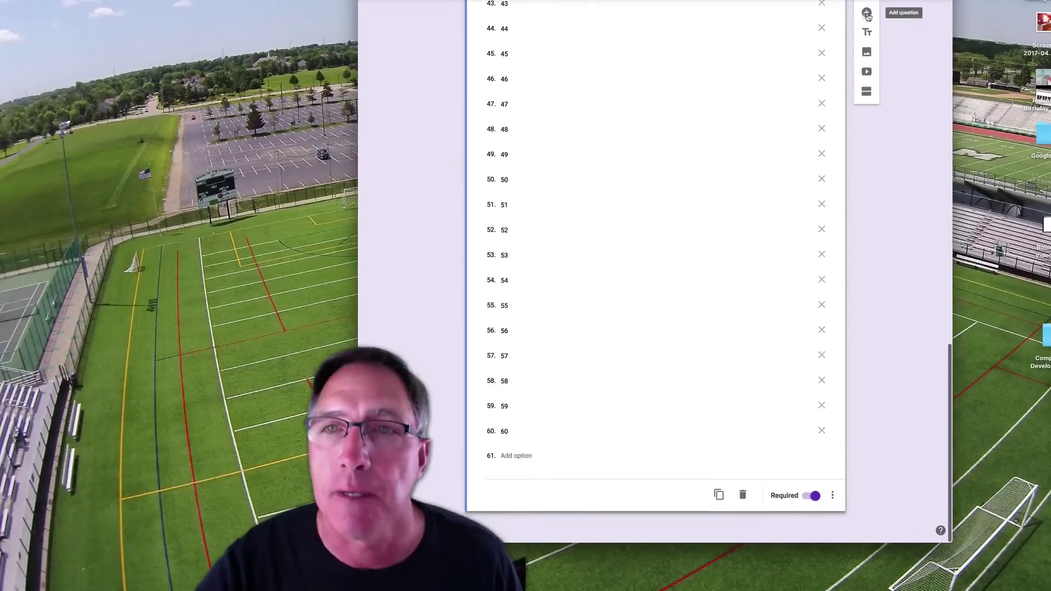
Step: Add a question titled "Goal scored" after Player number and set its type to Dropdown
{"action": "left_click", "coordinate": [867, 14]}
{"action": "left_click", "coordinate": [868, 12]}
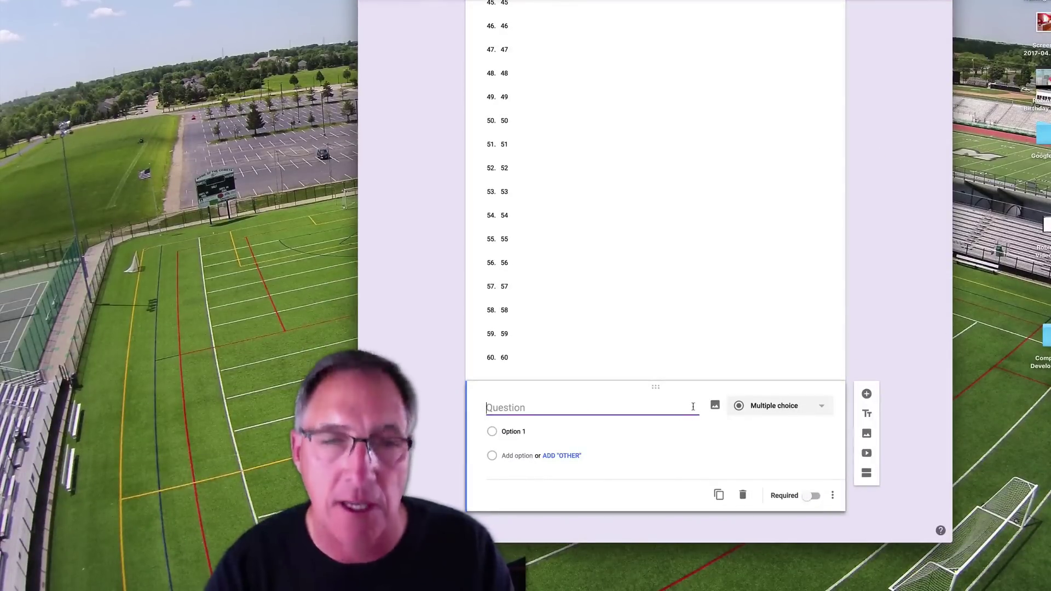
{"action": "type", "text": "Goal"}
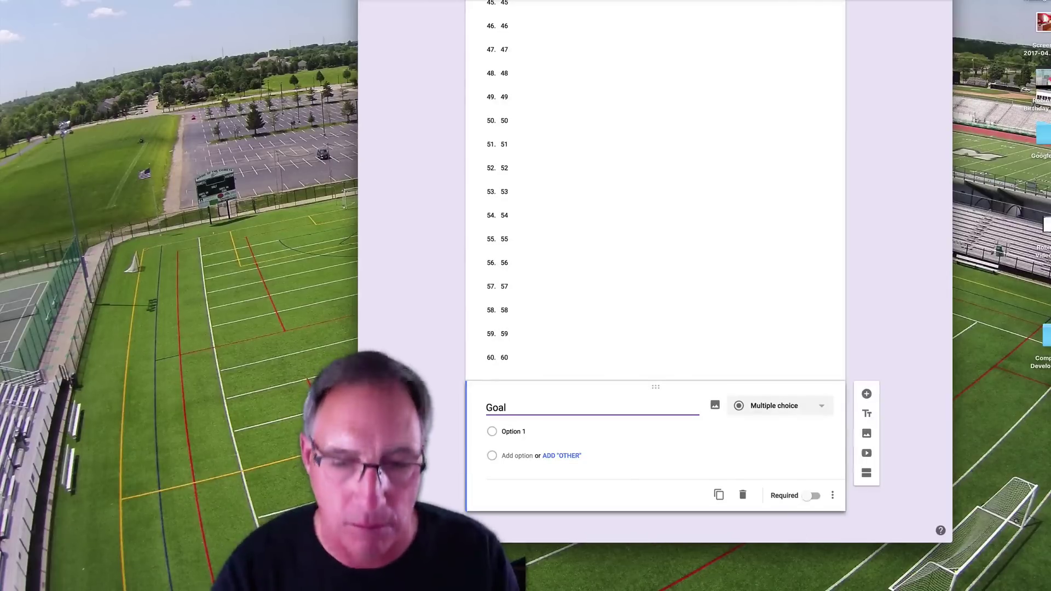
{"action": "type", "text": " scored"}
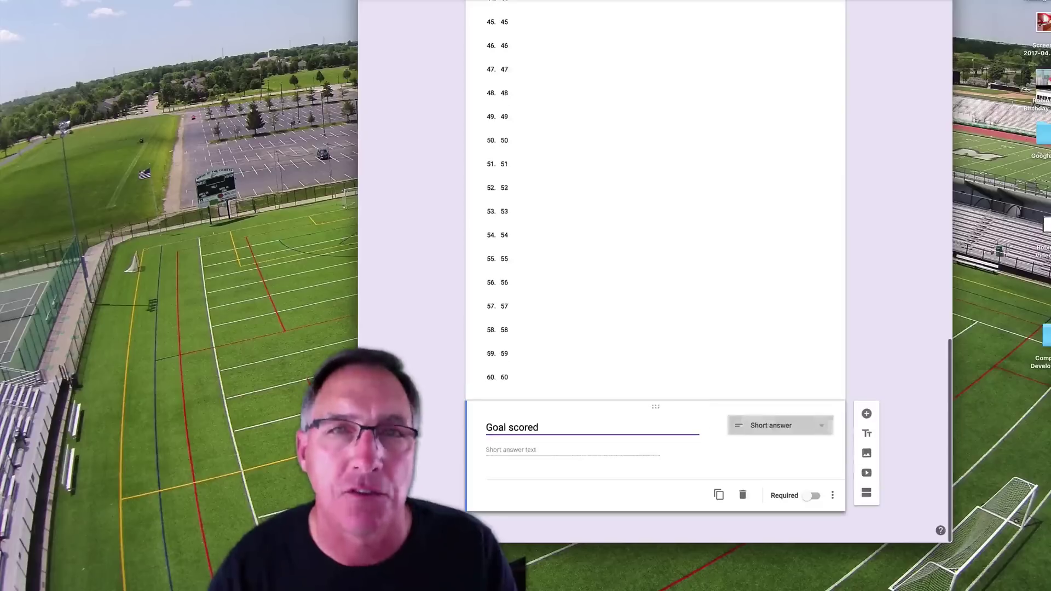
{"action": "left_click", "coordinate": [818, 425]}
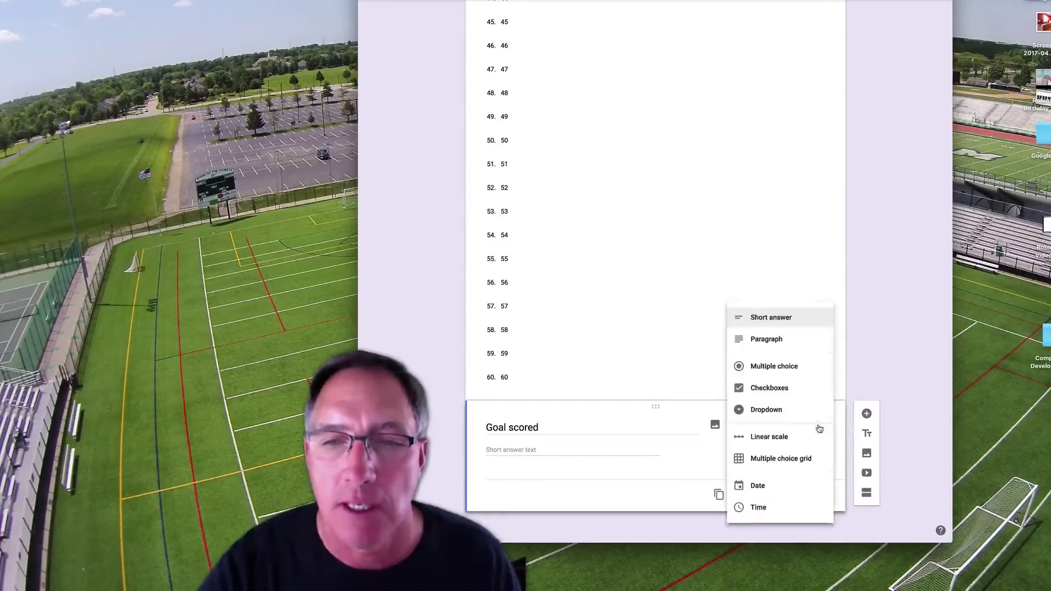
{"action": "left_click", "coordinate": [767, 411]}
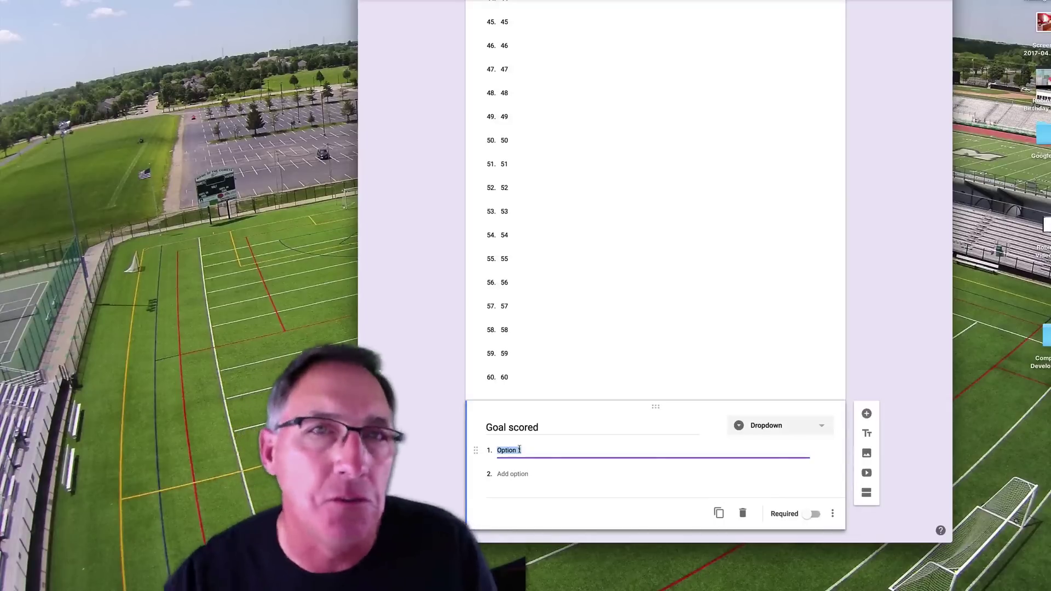
Step: Give Goal scored the options 1 and 2 plus a third option with its default text, and make the question required
{"action": "type", "text": "1"}
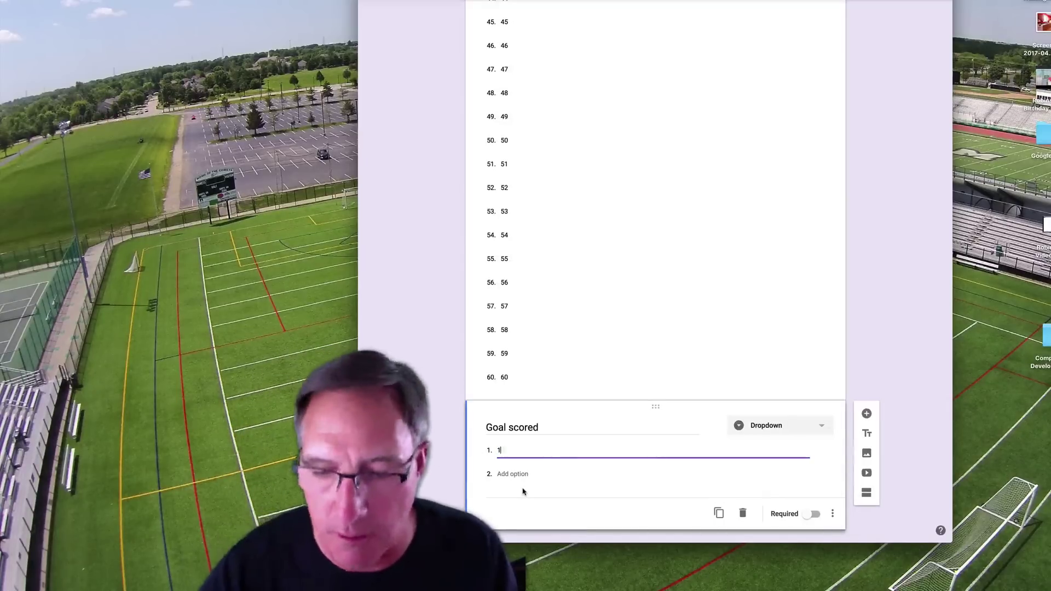
{"action": "key", "text": "Return"}
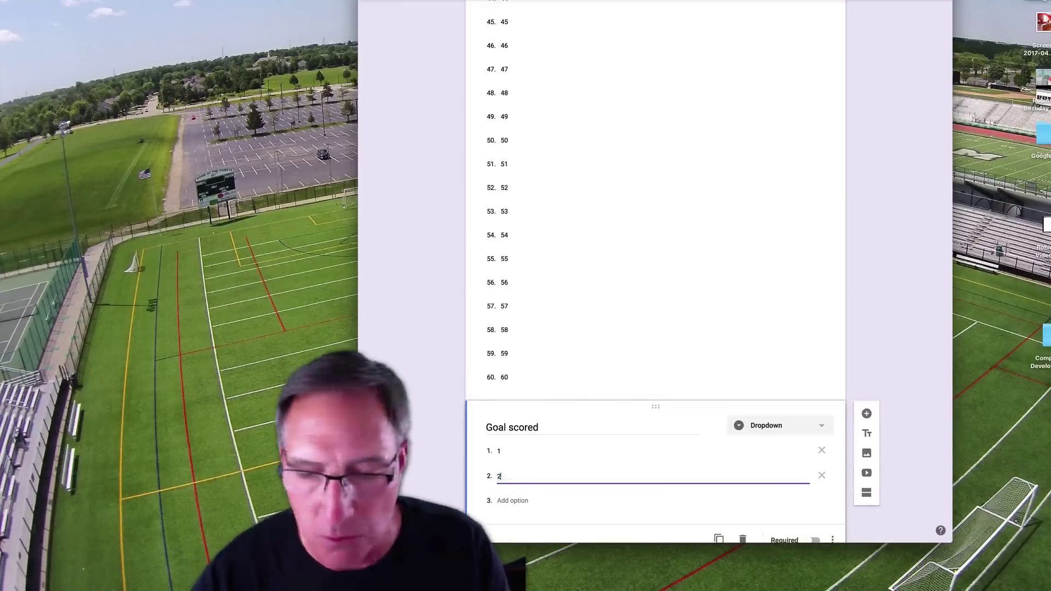
{"action": "key", "text": "Return"}
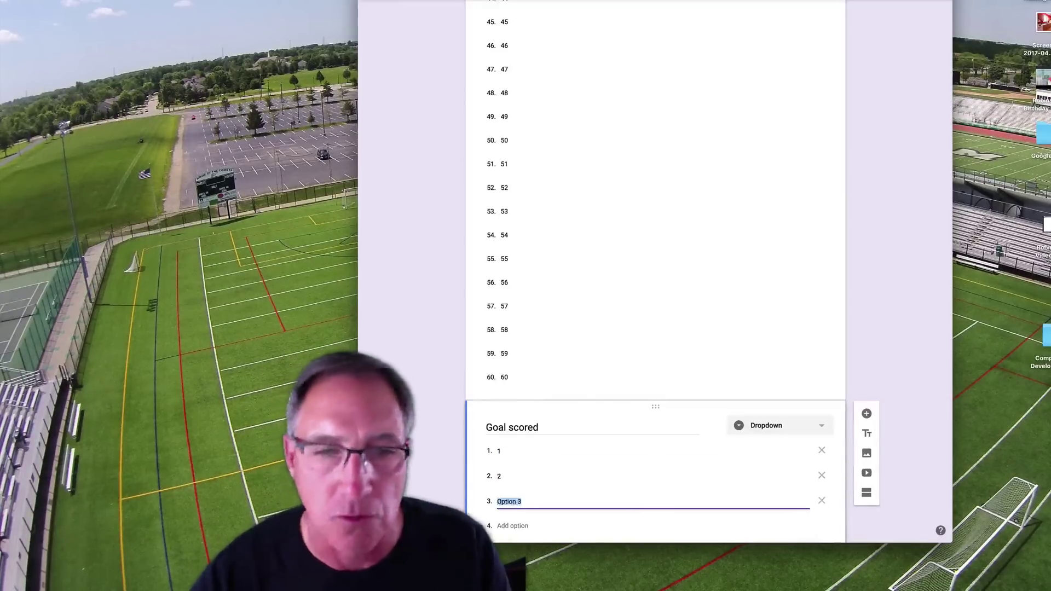
{"action": "left_click", "coordinate": [884, 391]}
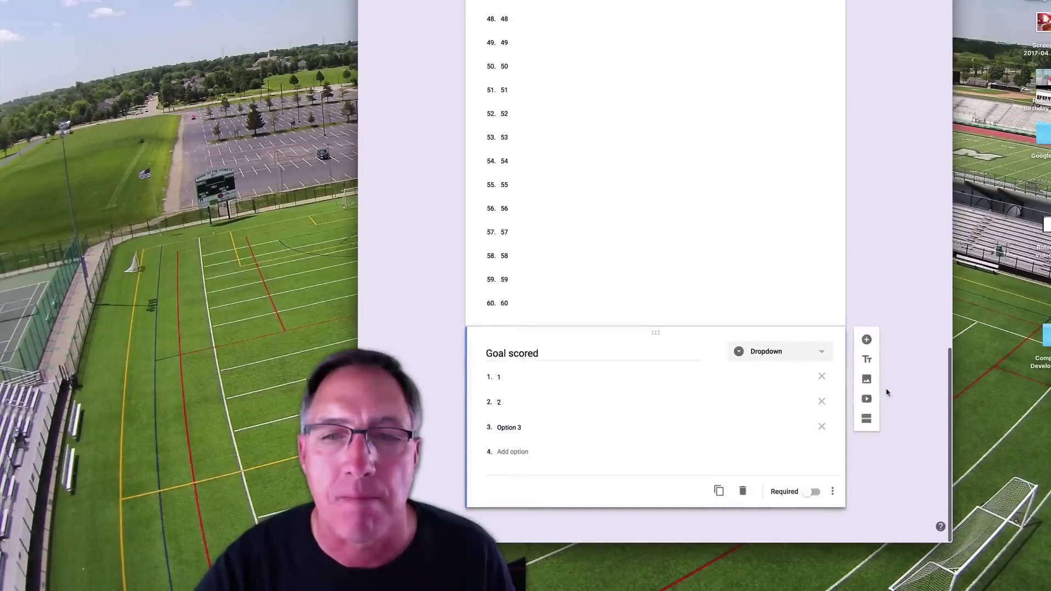
{"action": "left_click", "coordinate": [814, 495]}
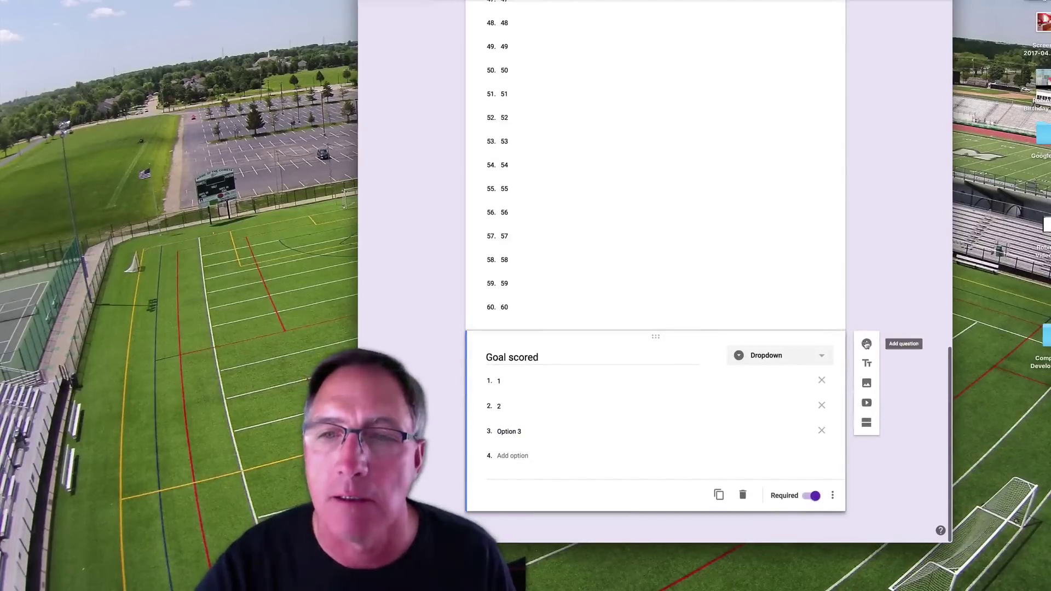
Step: Add a question titled "Assist" after Goal scored and set its type to Dropdown
{"action": "left_click", "coordinate": [867, 343]}
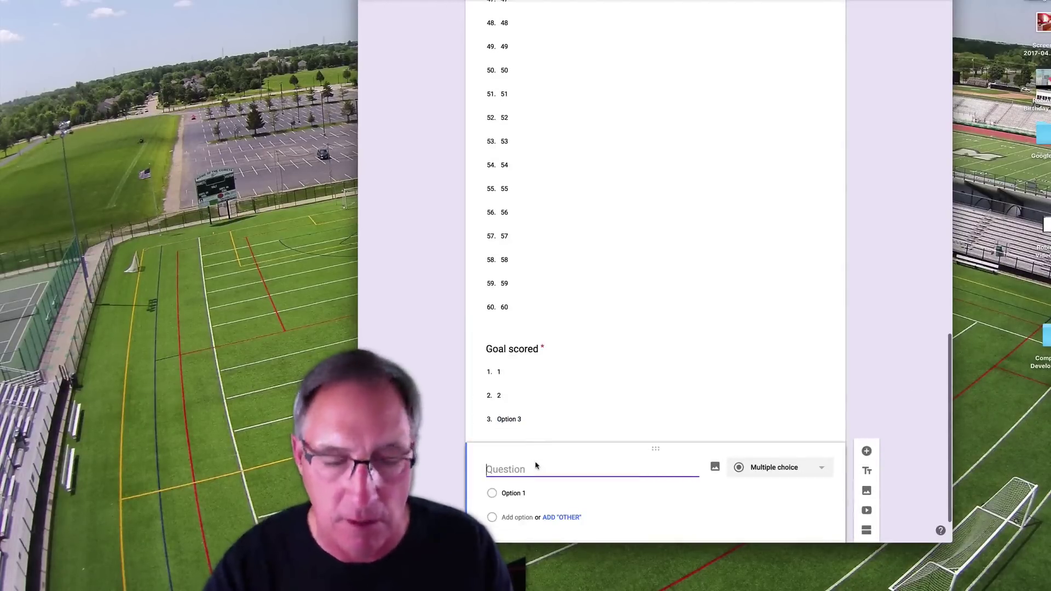
{"action": "type", "text": "Assit"}
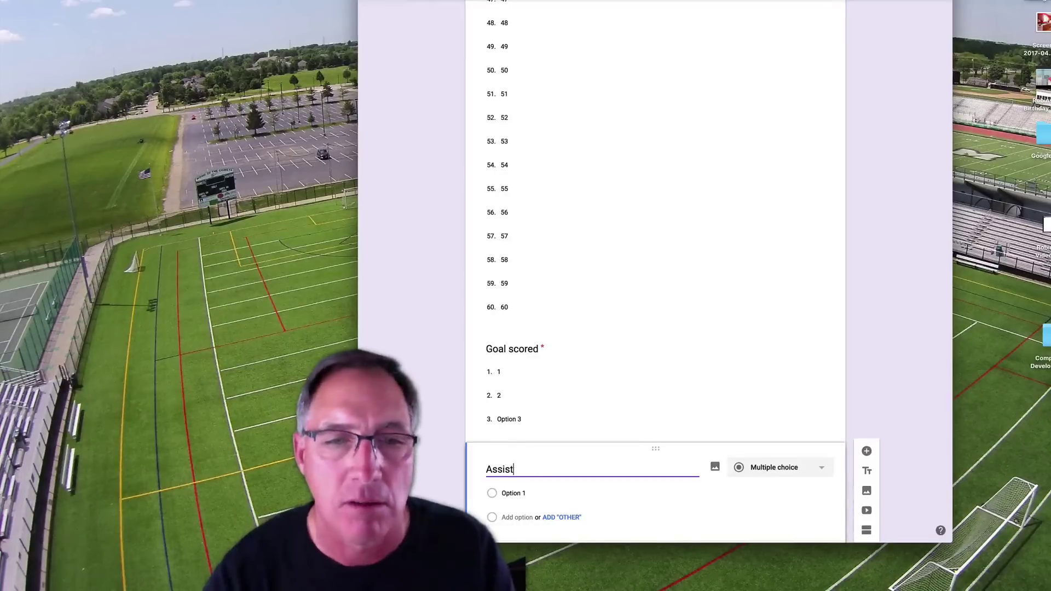
{"action": "left_click", "coordinate": [820, 471]}
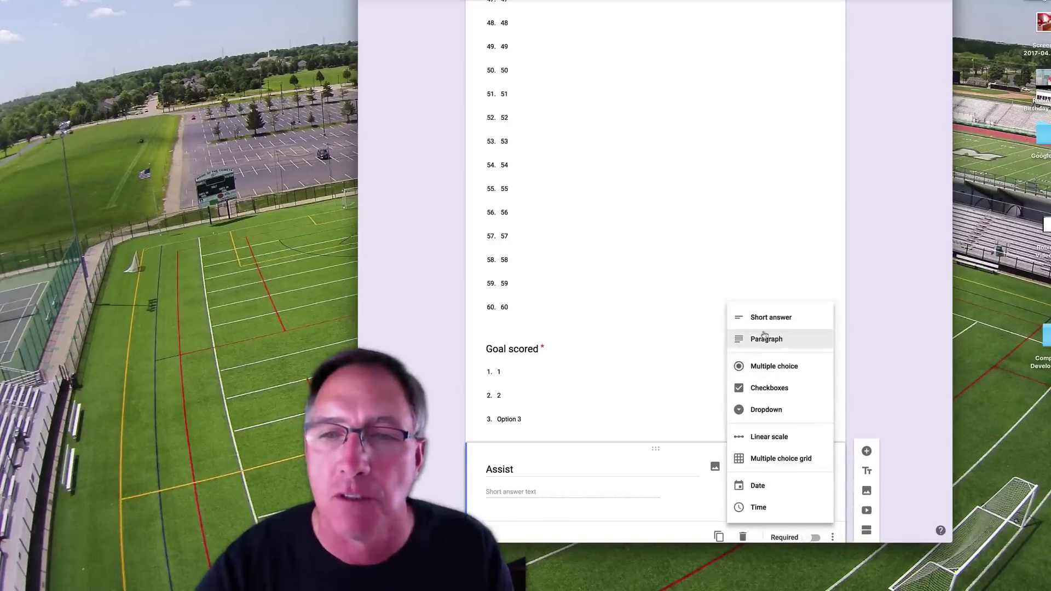
{"action": "left_click", "coordinate": [769, 410]}
Step: Enter 1 and 2 as the dropdown options of the Assist question
{"action": "left_click", "coordinate": [520, 492]}
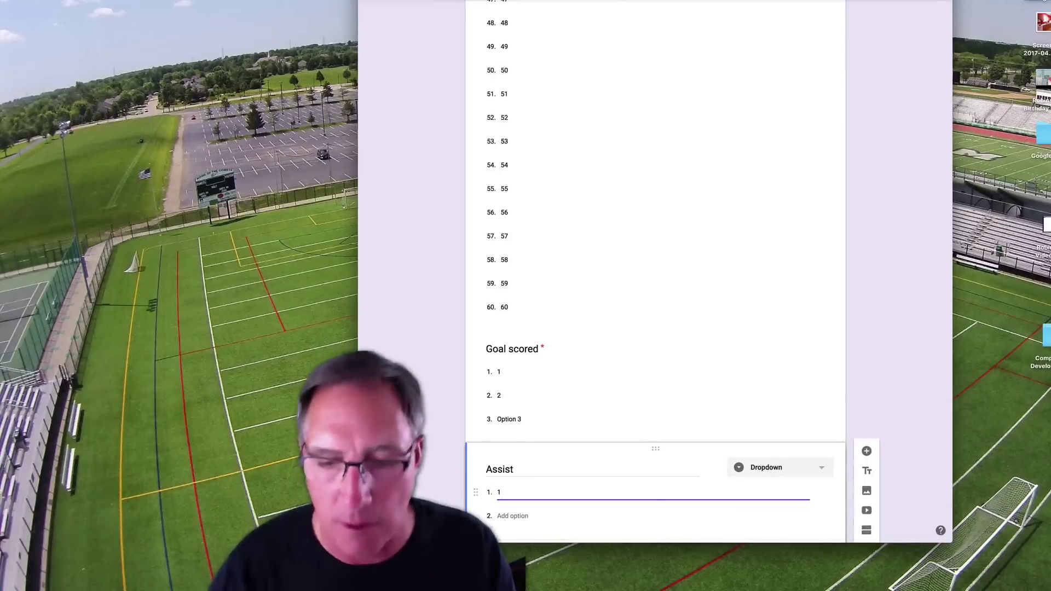
{"action": "type", "text": "1"}
{"action": "key", "text": "Return"}
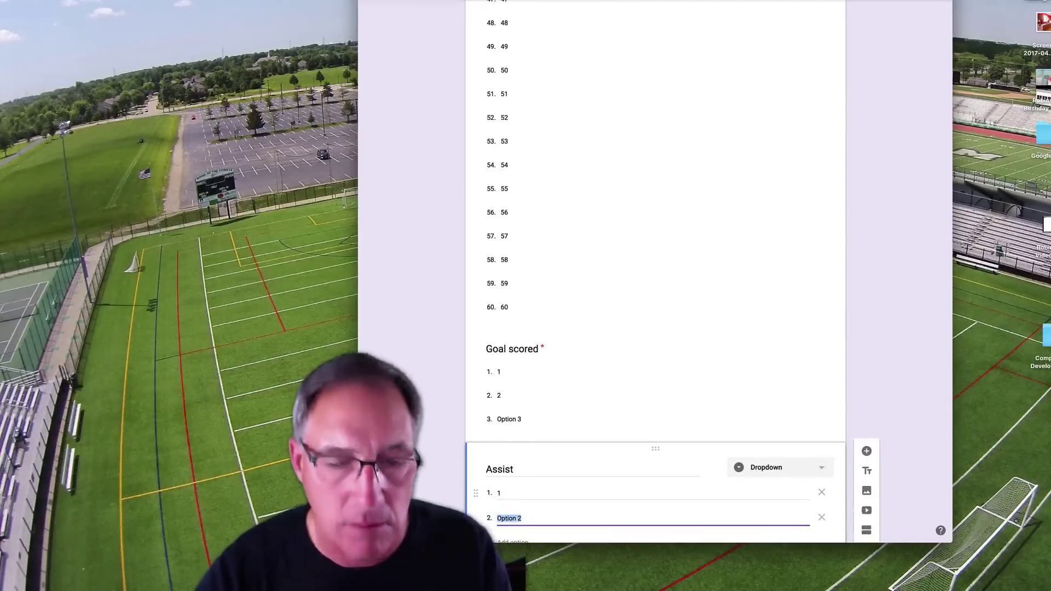
{"action": "type", "text": "2"}
{"action": "left_click", "coordinate": [925, 426]}
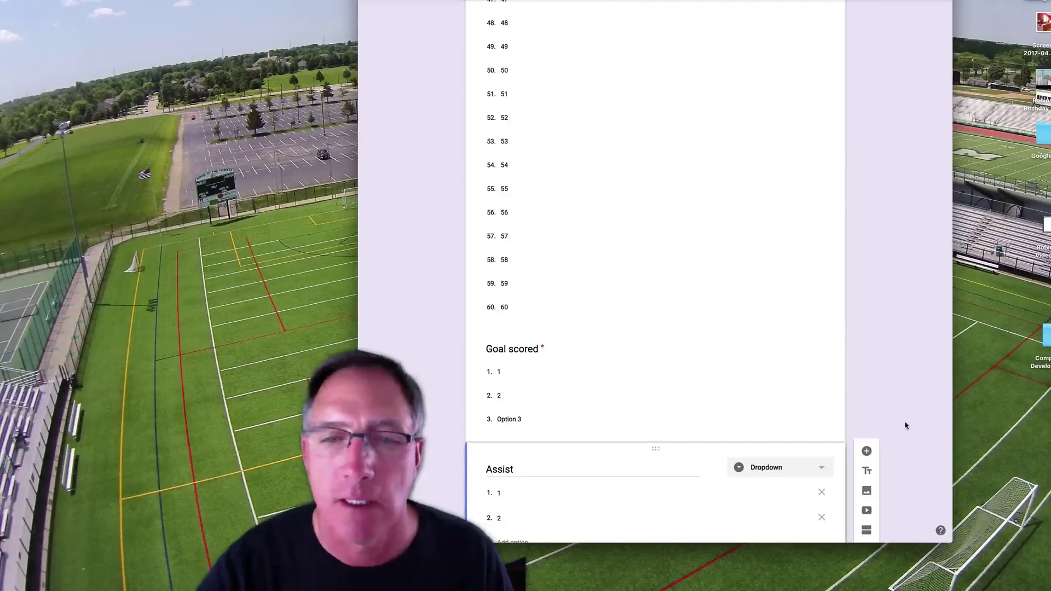
Step: Leave the Assist question optional and turn off the Required setting of the Goal scored question
{"action": "scroll", "coordinate": [905, 424], "scroll_direction": "down", "scroll_amount": 2}
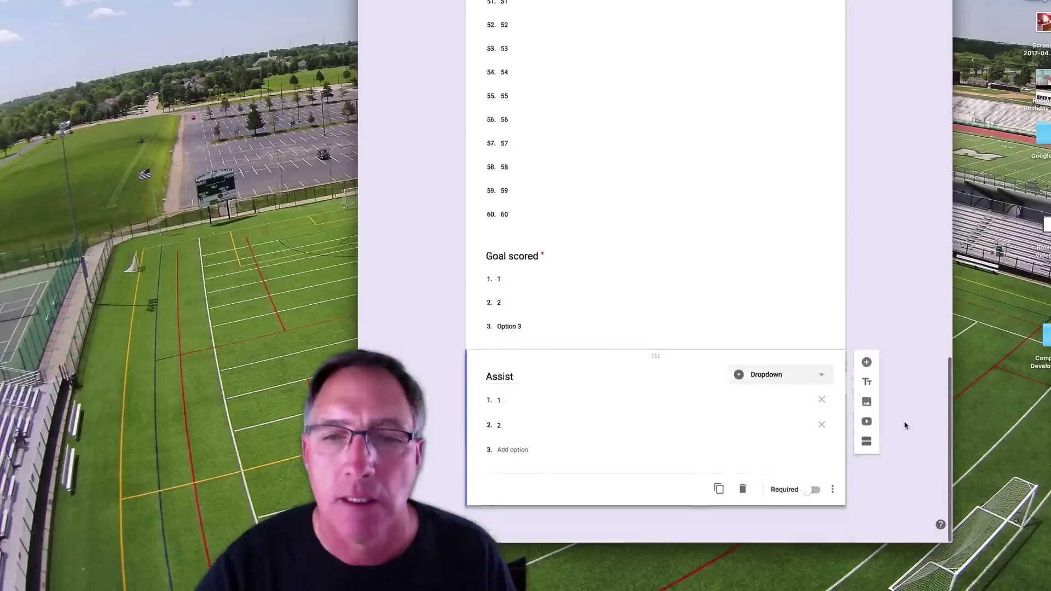
{"action": "left_click", "coordinate": [812, 495]}
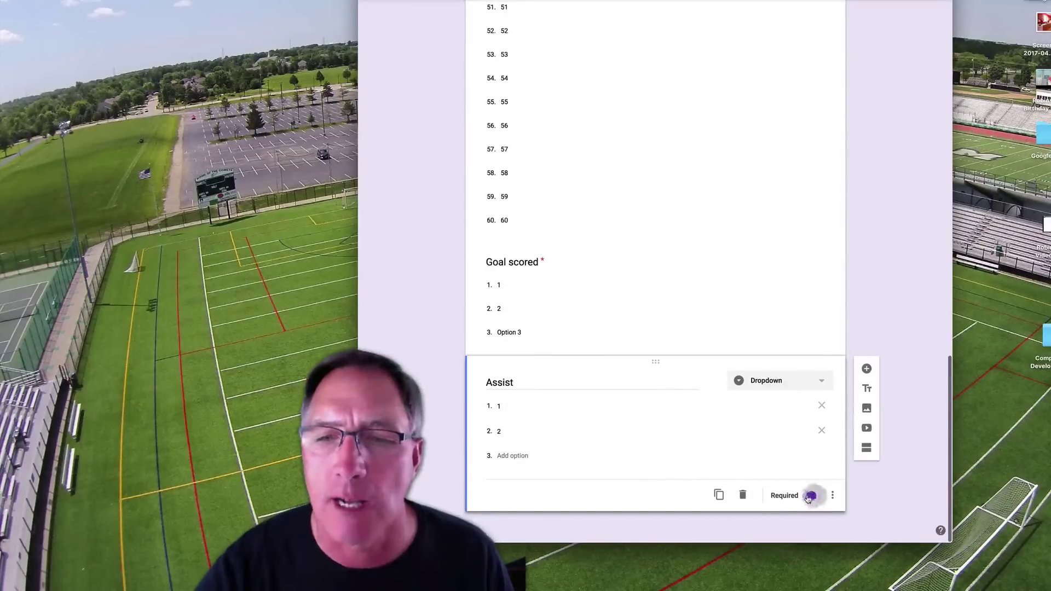
{"action": "left_click", "coordinate": [730, 313]}
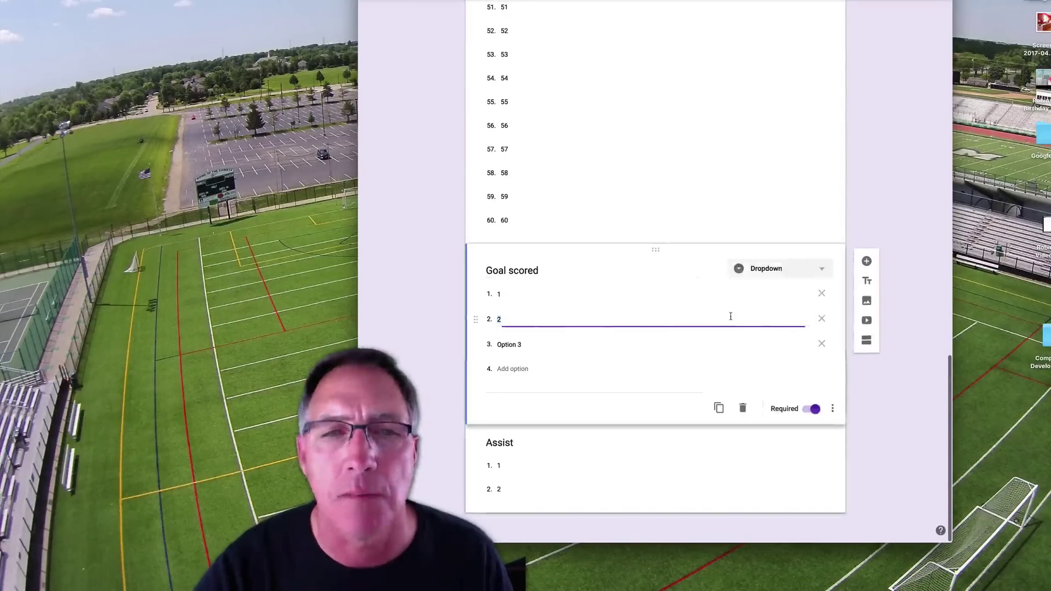
{"action": "left_click", "coordinate": [809, 410]}
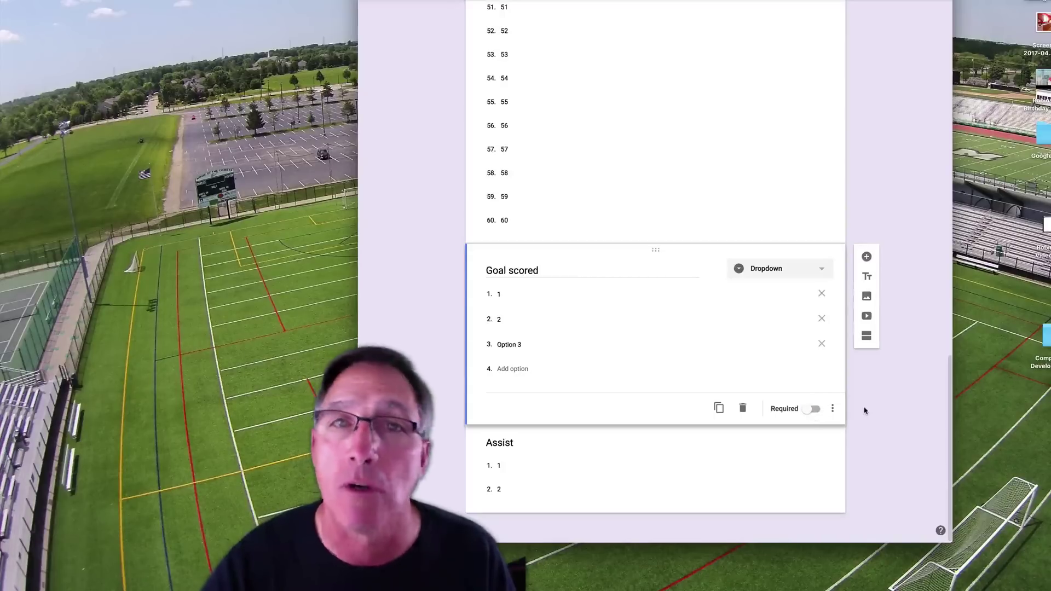
Step: Add a multiple choice question titled "Ground ball" after Goal scored with the options 1 and 2
{"action": "scroll", "coordinate": [864, 411], "scroll_direction": "up", "scroll_amount": 2}
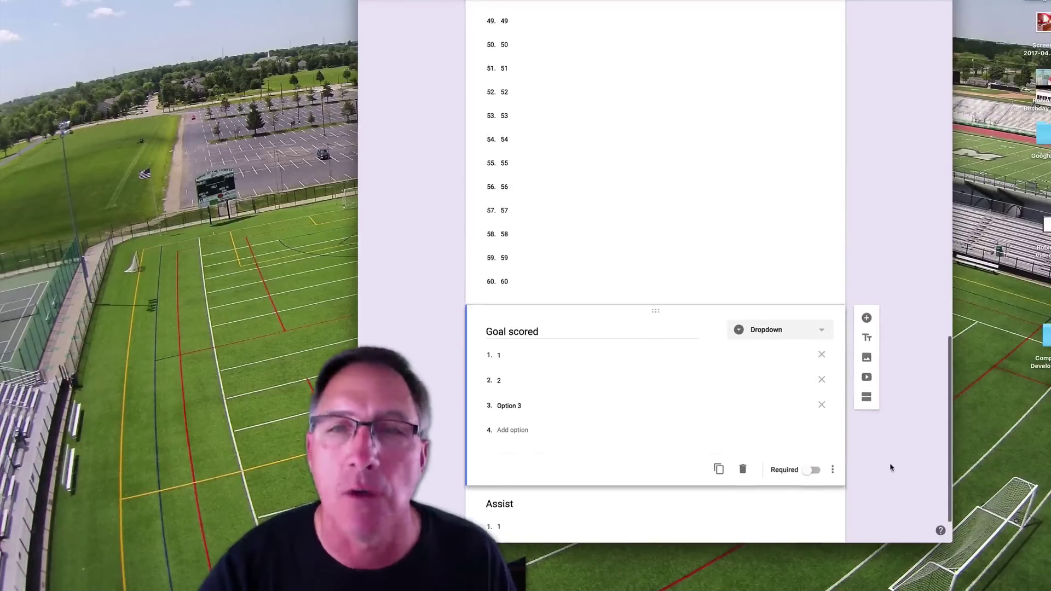
{"action": "scroll", "coordinate": [890, 468], "scroll_direction": "down", "scroll_amount": 2}
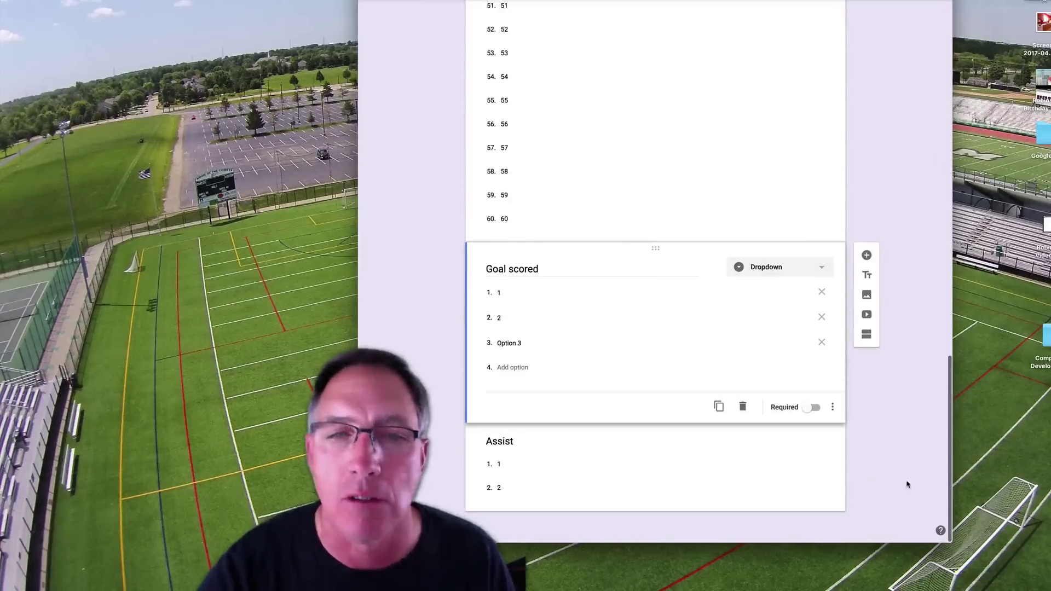
{"action": "left_click", "coordinate": [867, 255]}
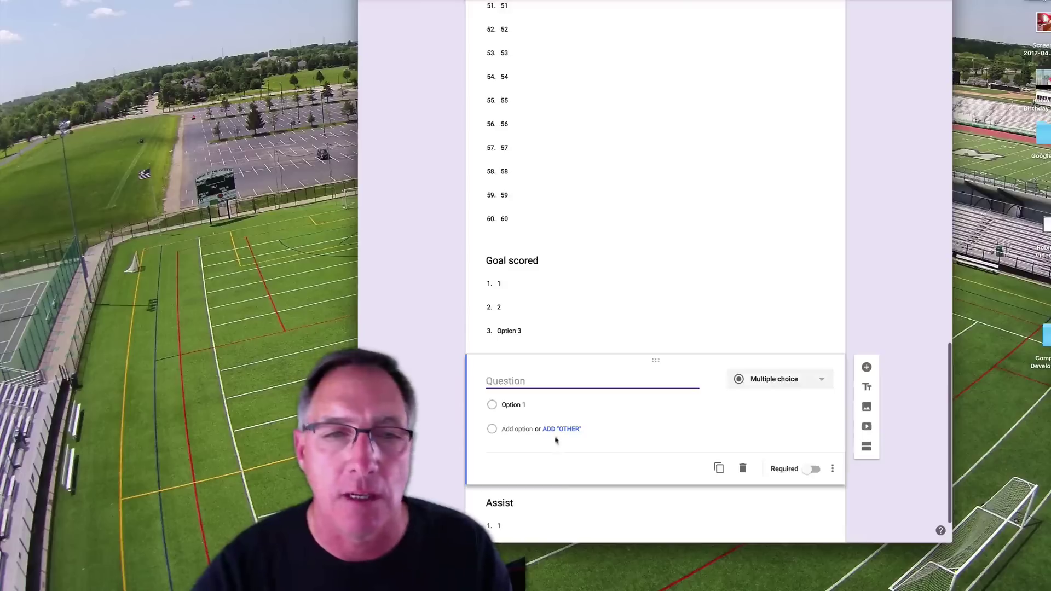
{"action": "type", "text": "Ground ball"}
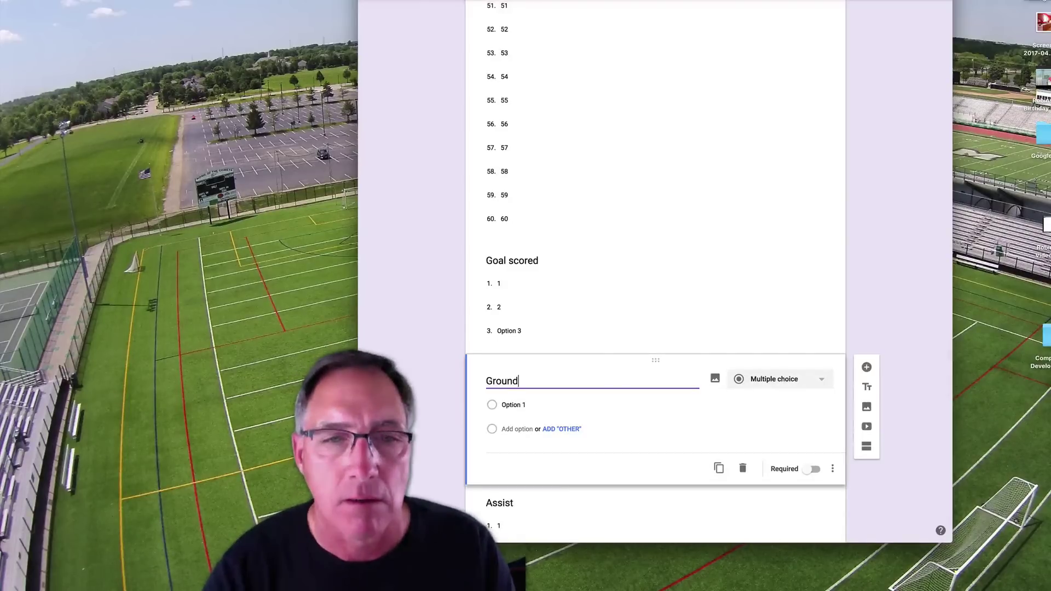
{"action": "left_click", "coordinate": [512, 406]}
{"action": "type", "text": "1"}
{"action": "left_click", "coordinate": [510, 432]}
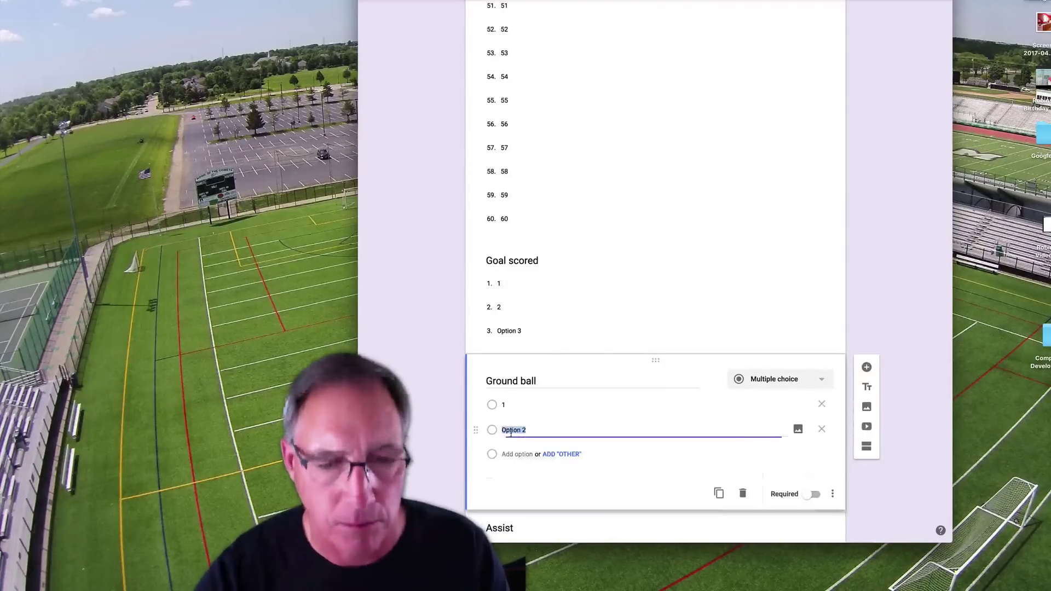
{"action": "type", "text": "2"}
{"action": "left_click", "coordinate": [890, 353]}
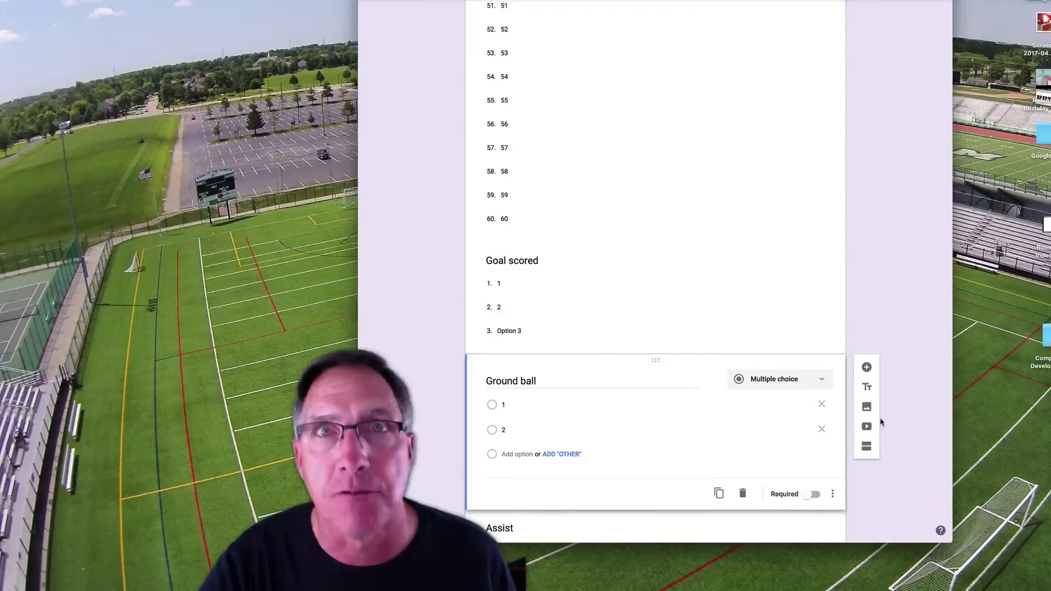
Step: Go back to the beginning of the form and select the Player number question
{"action": "left_click", "coordinate": [732, 307]}
{"action": "left_click", "coordinate": [760, 210]}
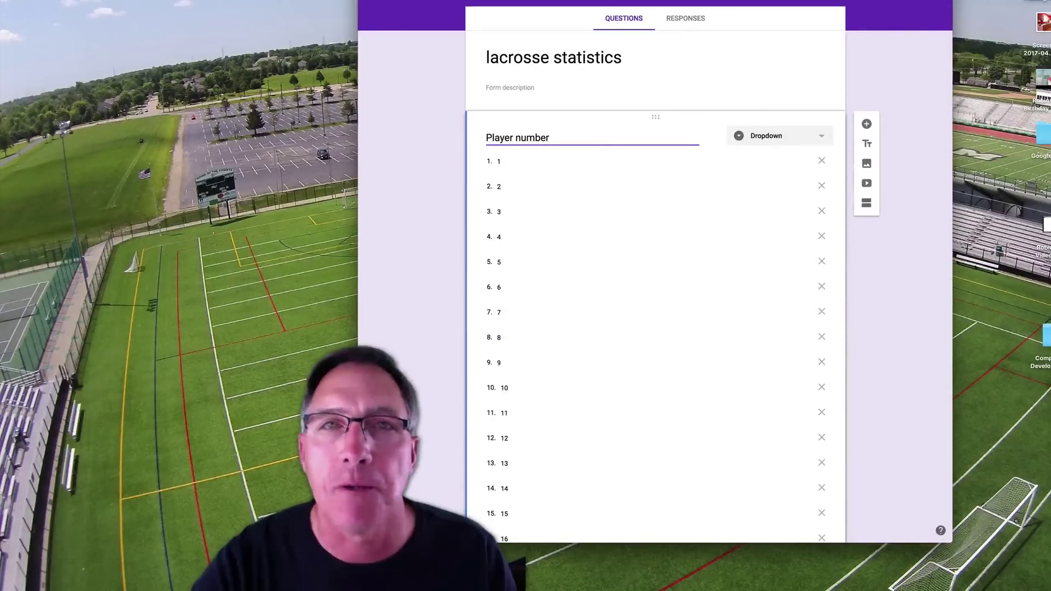
Step: Open the Football Statistics form from the Google Forms resouces folder in Google Drive
{"action": "key", "text": "super+w"}
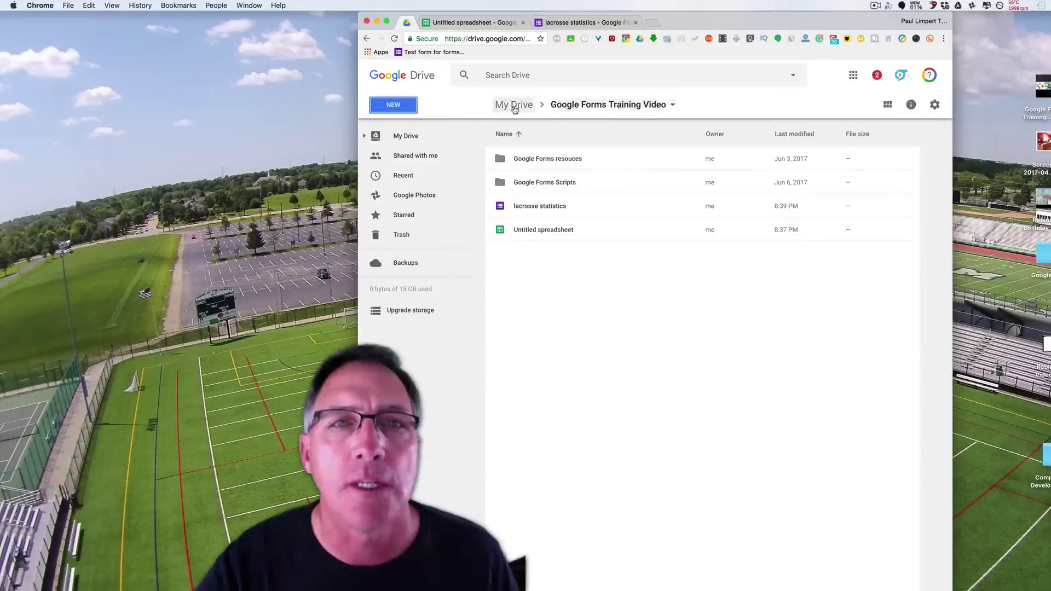
{"action": "double_click", "coordinate": [552, 160]}
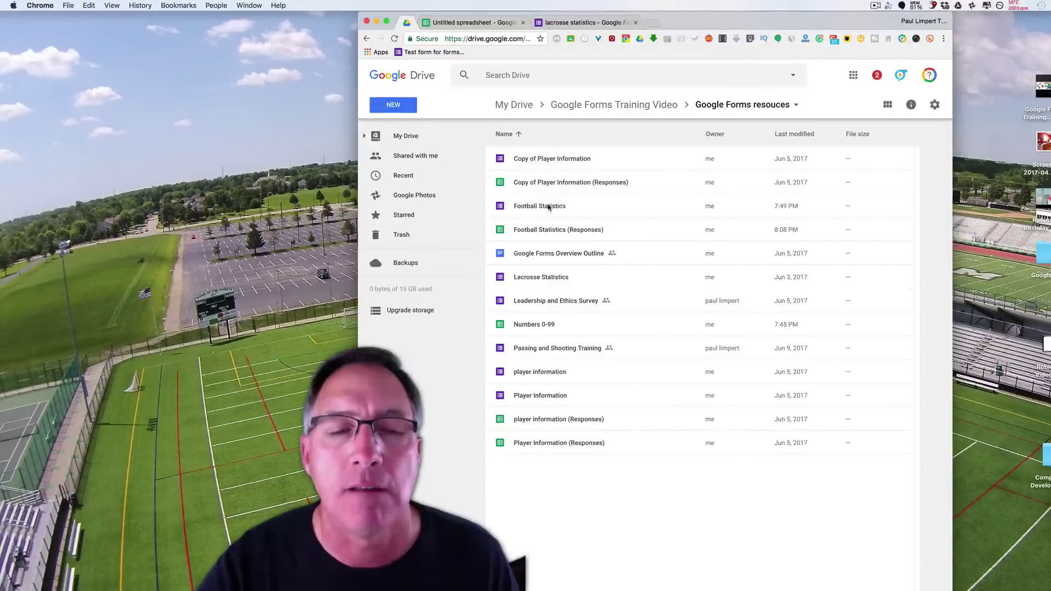
{"action": "double_click", "coordinate": [548, 207]}
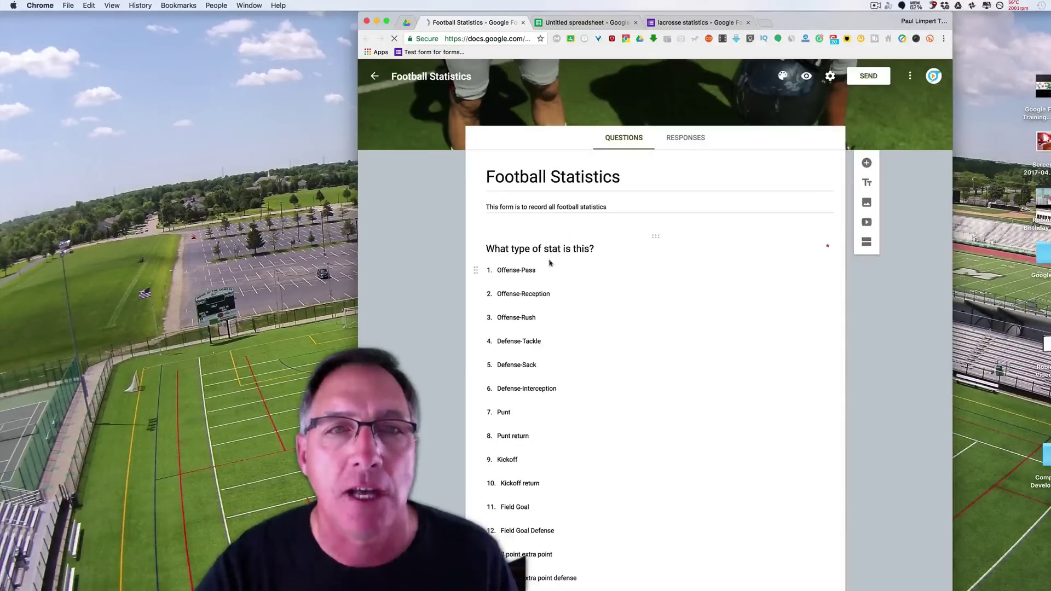
Step: Review the form's stat type dropdown and the answer choices of the "Result of play for the team" question
{"action": "scroll", "coordinate": [601, 337], "scroll_direction": "down", "scroll_amount": 1}
{"action": "scroll", "coordinate": [601, 338], "scroll_direction": "down", "scroll_amount": 4}
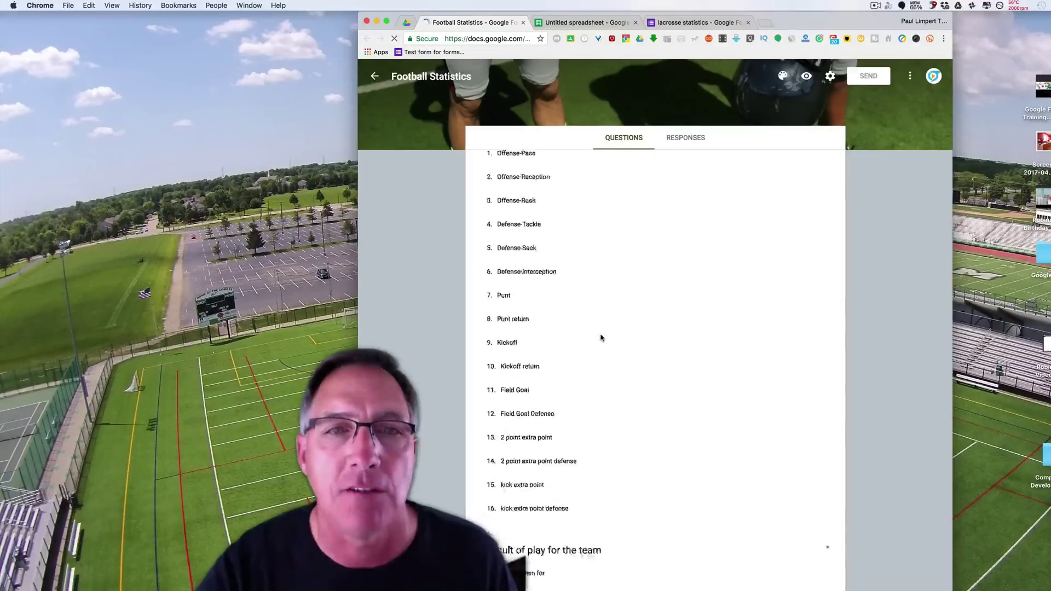
{"action": "scroll", "coordinate": [601, 336], "scroll_direction": "up", "scroll_amount": 3}
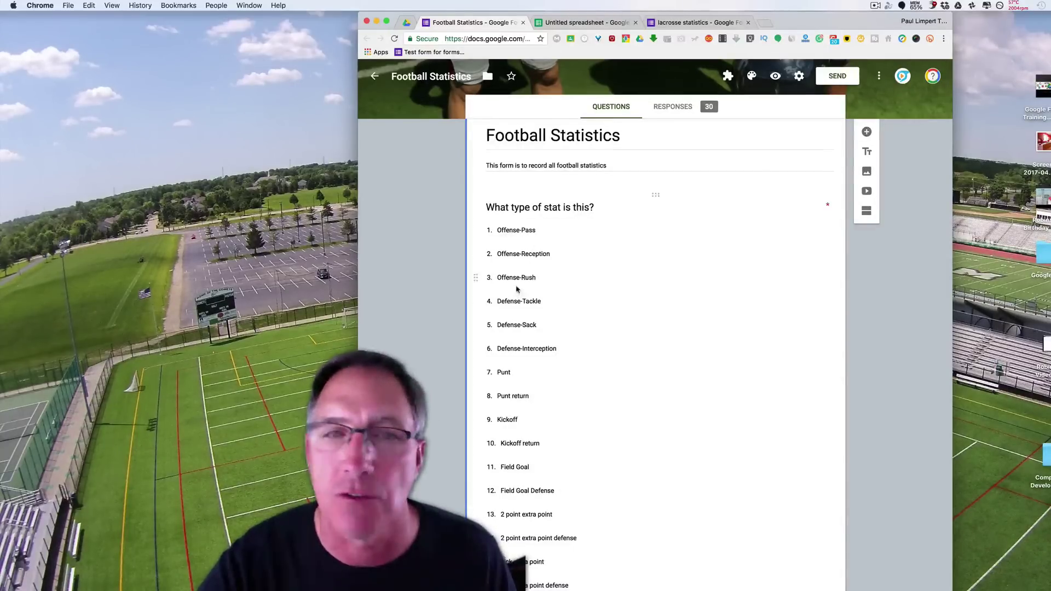
{"action": "scroll", "coordinate": [625, 386], "scroll_direction": "down", "scroll_amount": 3}
{"action": "scroll", "coordinate": [626, 387], "scroll_direction": "down", "scroll_amount": 4}
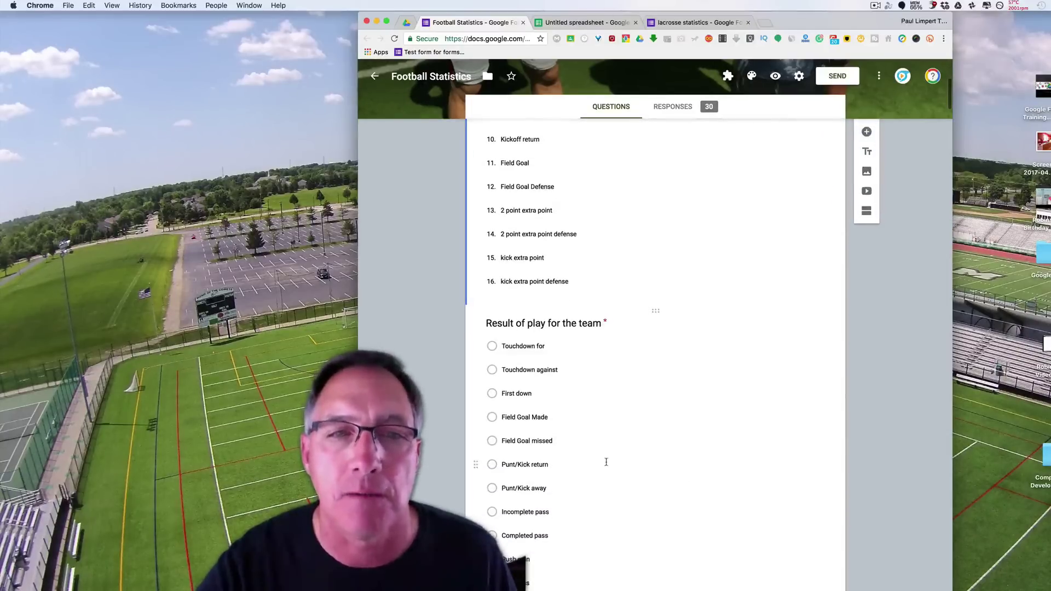
{"action": "scroll", "coordinate": [605, 459], "scroll_direction": "down", "scroll_amount": 5}
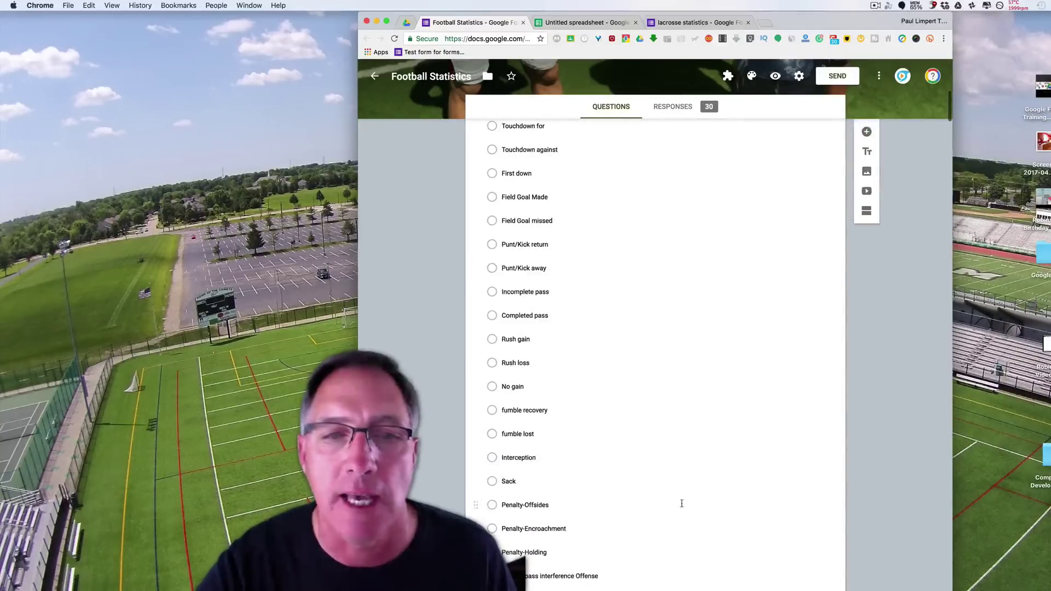
{"action": "scroll", "coordinate": [680, 499], "scroll_direction": "down", "scroll_amount": 10}
{"action": "scroll", "coordinate": [649, 340], "scroll_direction": "up", "scroll_amount": 4}
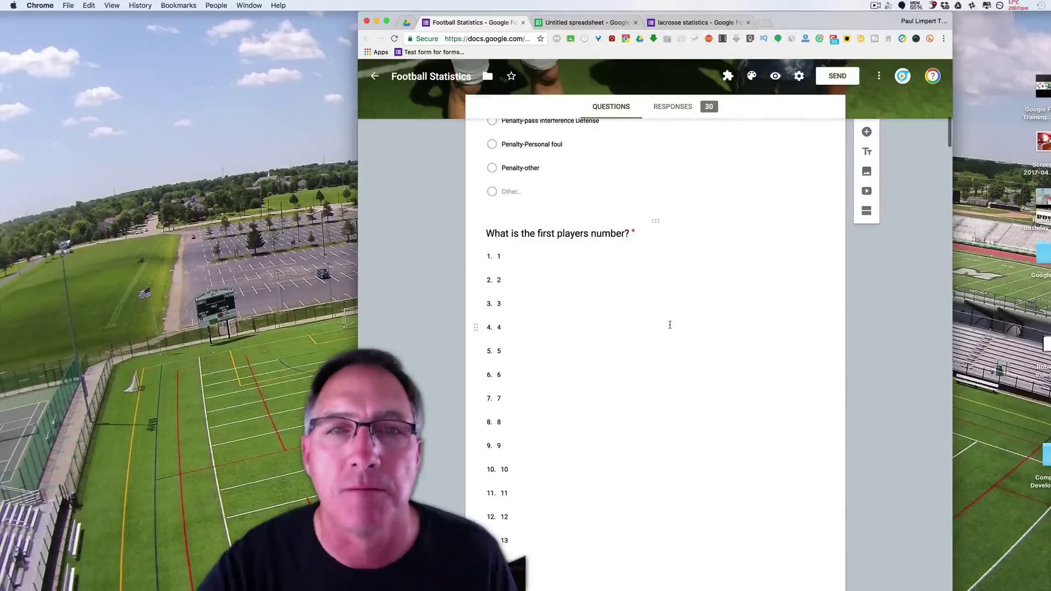
Step: Review the dropdown options of the first and second players number questions
{"action": "scroll", "coordinate": [669, 325], "scroll_direction": "down", "scroll_amount": 13}
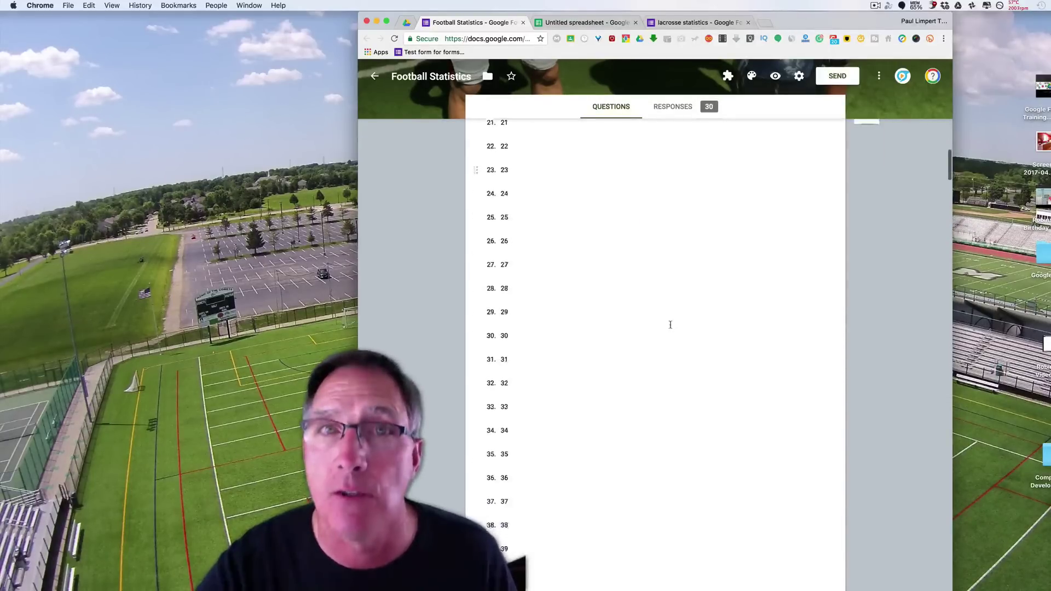
{"action": "scroll", "coordinate": [669, 324], "scroll_direction": "down", "scroll_amount": 16}
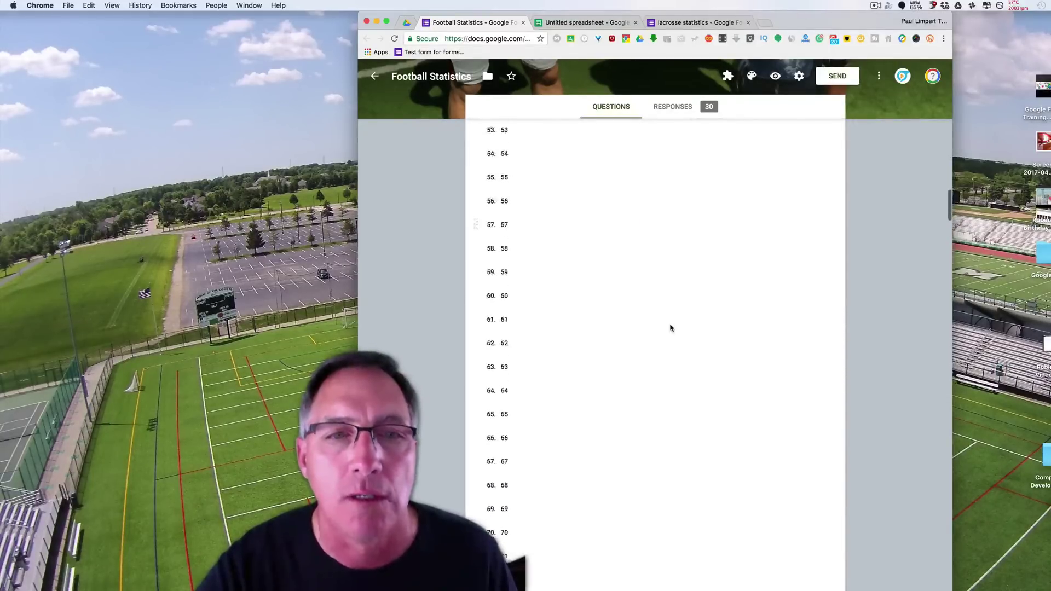
{"action": "scroll", "coordinate": [670, 327], "scroll_direction": "down", "scroll_amount": 16}
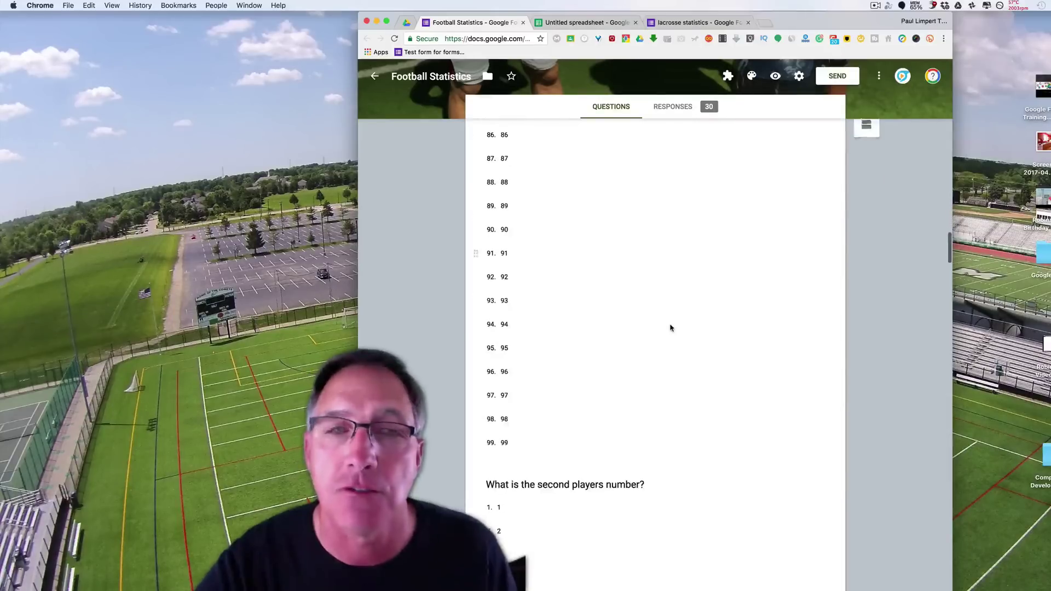
{"action": "scroll", "coordinate": [670, 327], "scroll_direction": "down", "scroll_amount": 4}
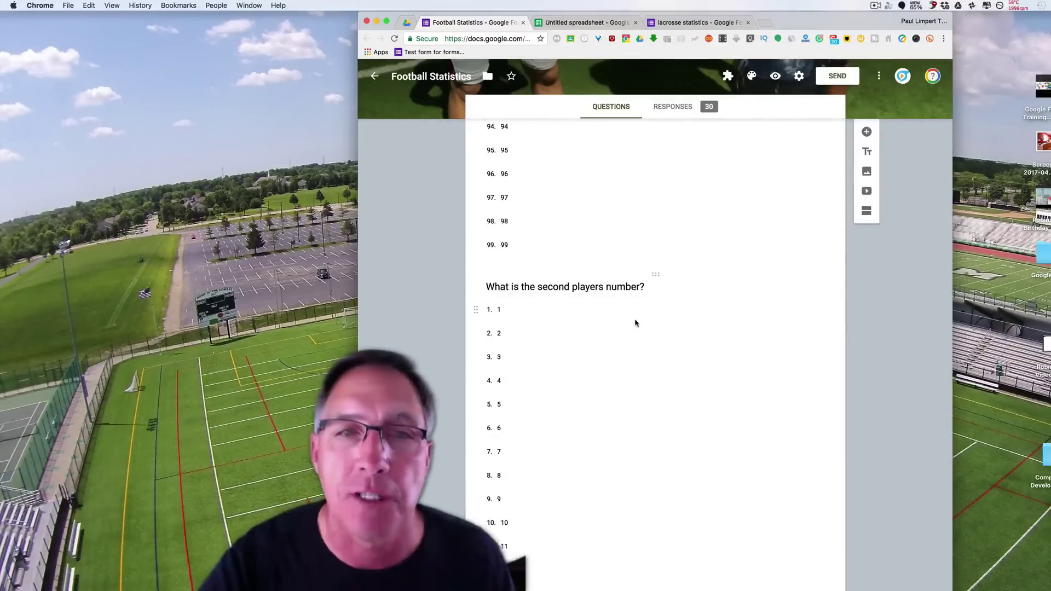
{"action": "scroll", "coordinate": [635, 323], "scroll_direction": "down", "scroll_amount": 9}
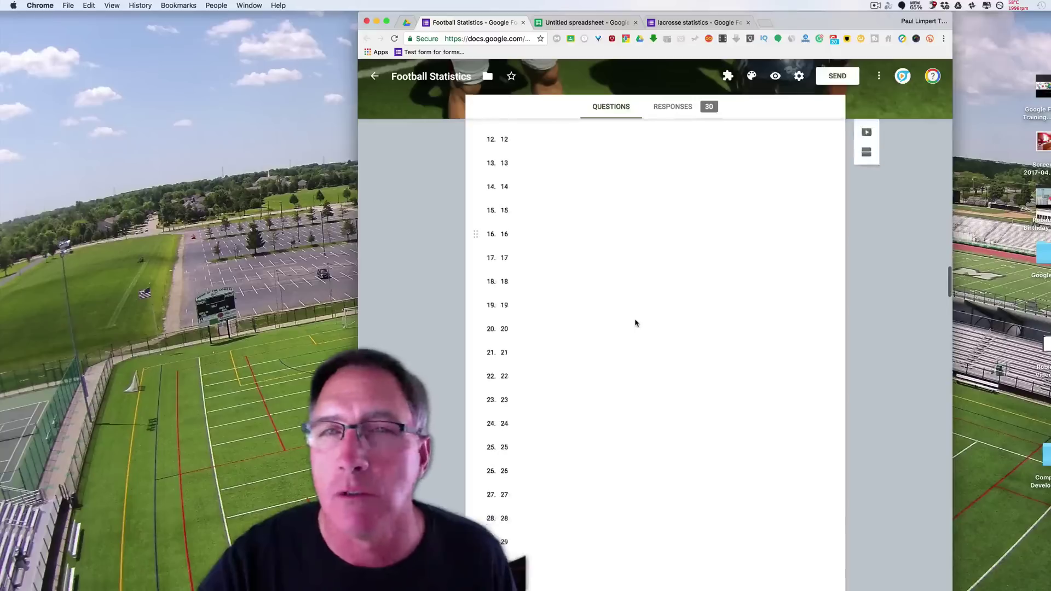
{"action": "scroll", "coordinate": [635, 323], "scroll_direction": "down", "scroll_amount": 16}
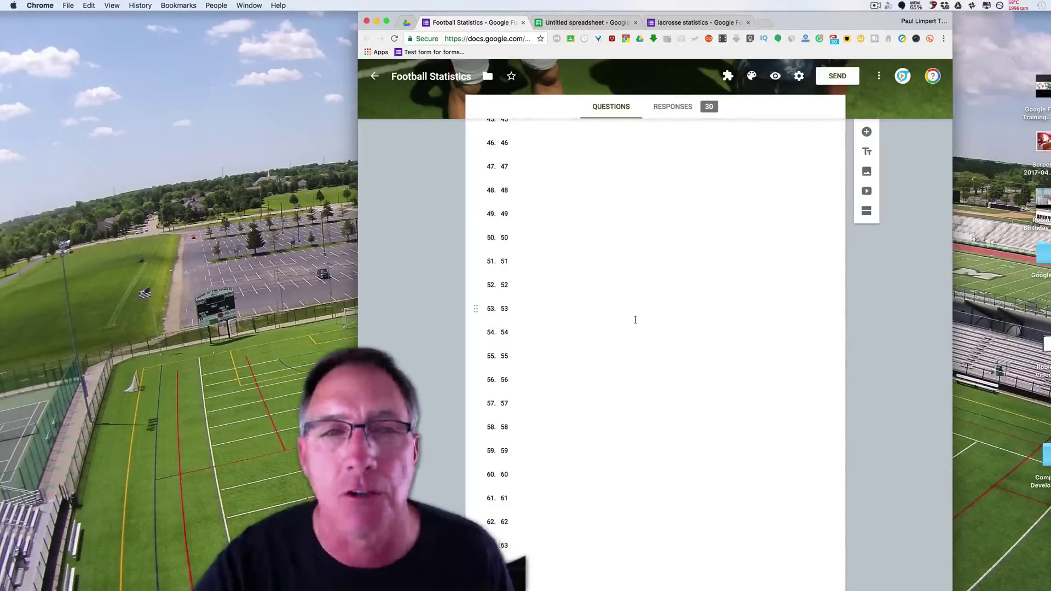
{"action": "scroll", "coordinate": [634, 319], "scroll_direction": "down", "scroll_amount": 20}
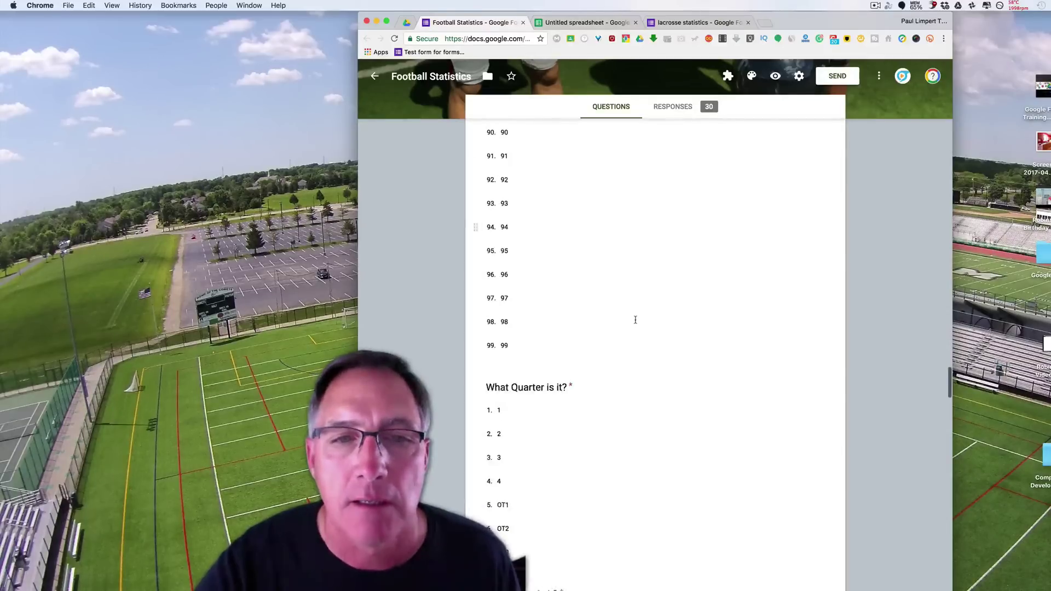
Step: Review the quarter, down and yards gained or lost questions, including the positive and negative yardage options
{"action": "scroll", "coordinate": [635, 319], "scroll_direction": "down", "scroll_amount": 3}
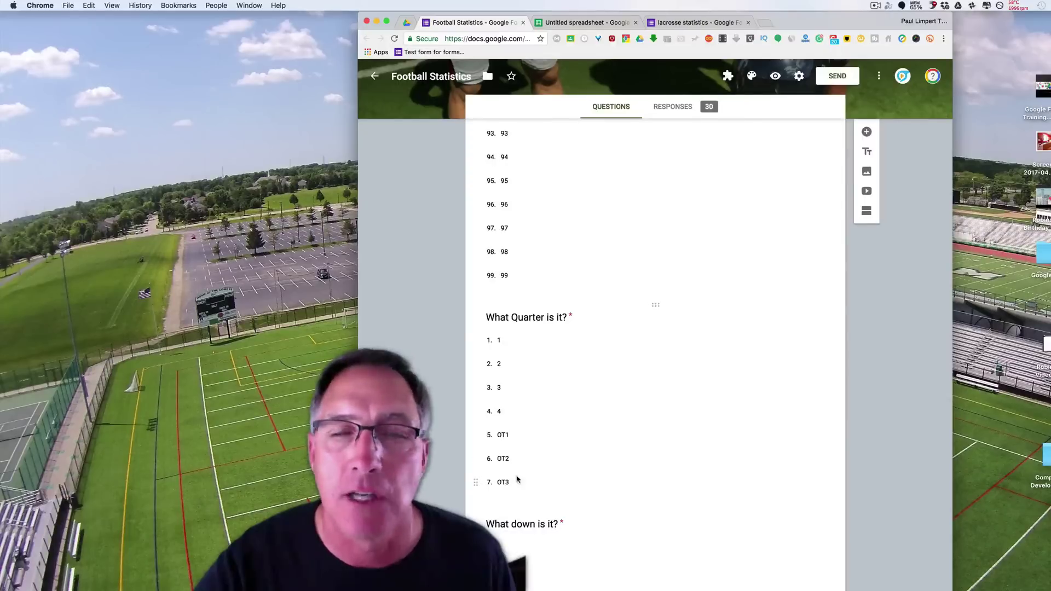
{"action": "scroll", "coordinate": [678, 470], "scroll_direction": "down", "scroll_amount": 5}
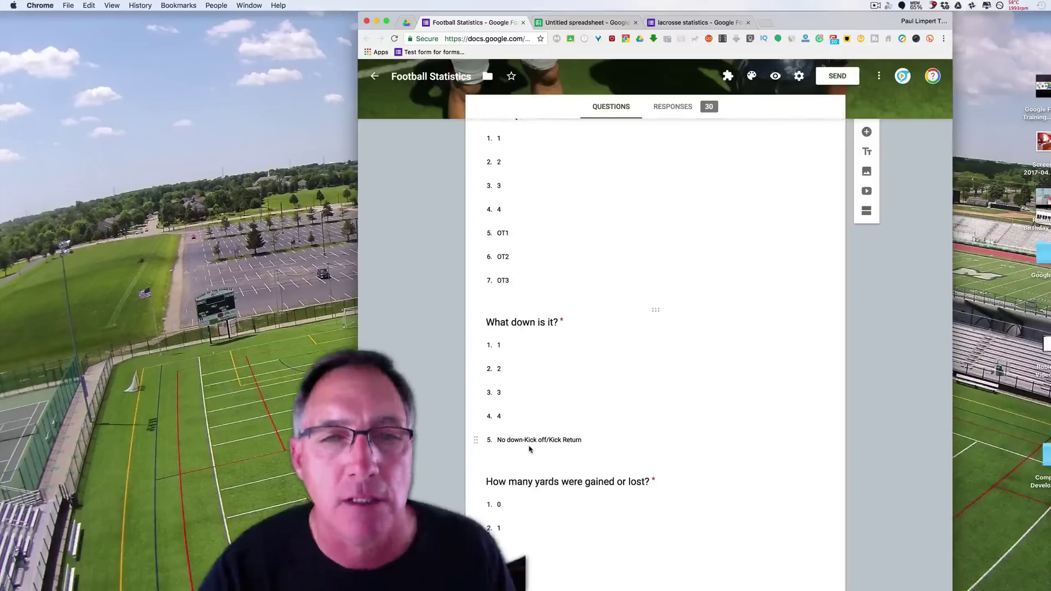
{"action": "scroll", "coordinate": [696, 462], "scroll_direction": "down", "scroll_amount": 3}
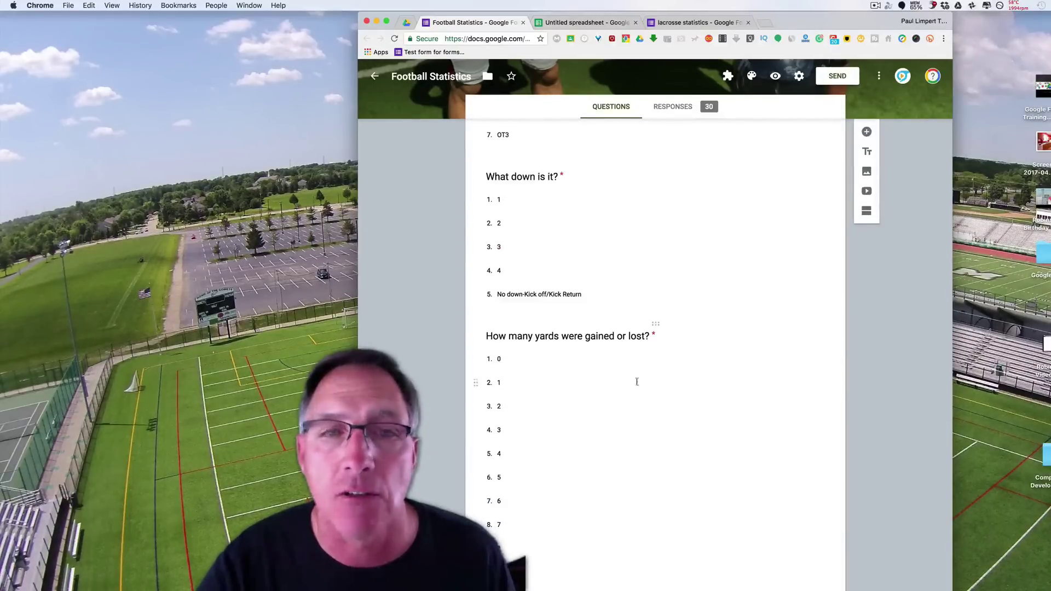
{"action": "scroll", "coordinate": [631, 400], "scroll_direction": "down", "scroll_amount": 6}
{"action": "scroll", "coordinate": [632, 399], "scroll_direction": "down", "scroll_amount": 2}
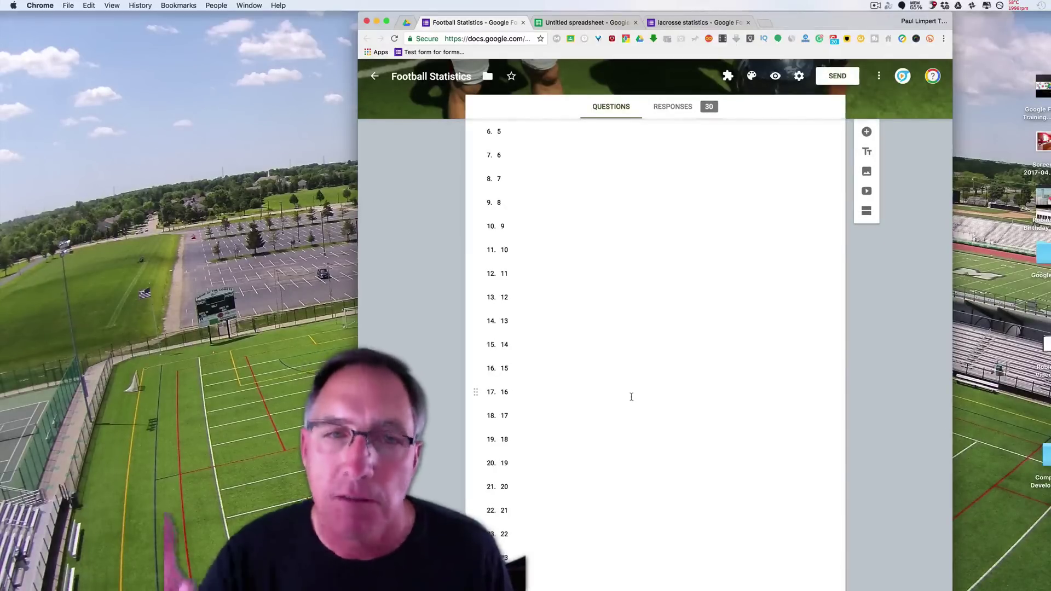
{"action": "scroll", "coordinate": [645, 395], "scroll_direction": "down", "scroll_amount": 20}
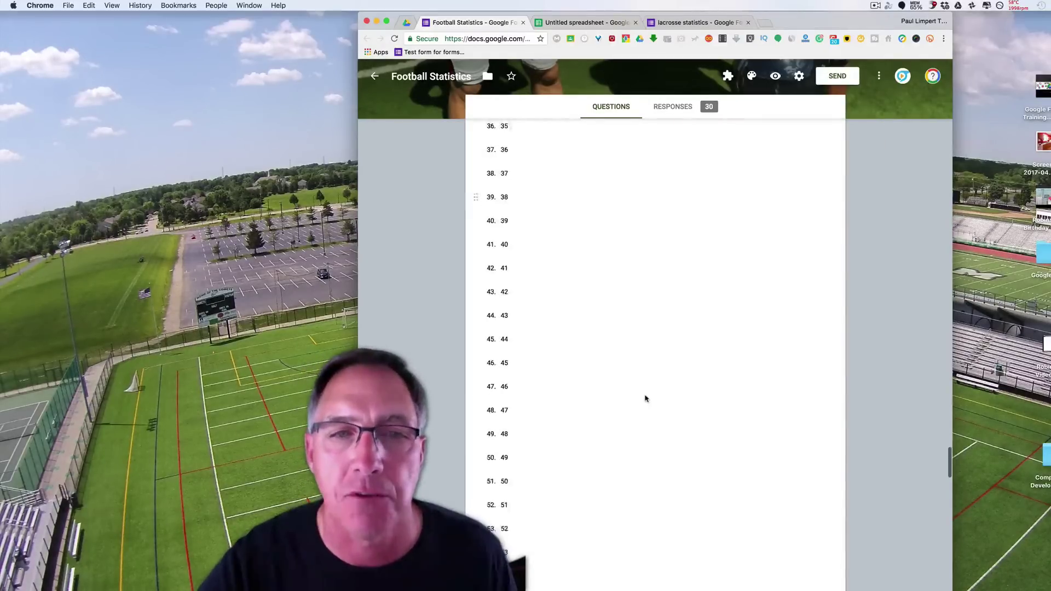
{"action": "scroll", "coordinate": [645, 396], "scroll_direction": "down", "scroll_amount": 6}
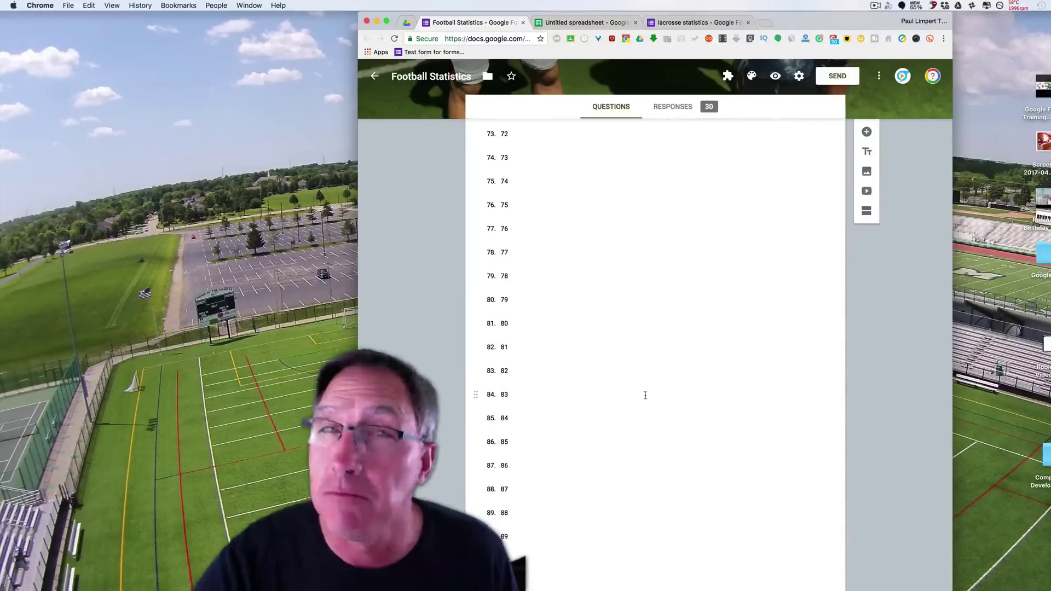
{"action": "scroll", "coordinate": [646, 395], "scroll_direction": "down", "scroll_amount": 12}
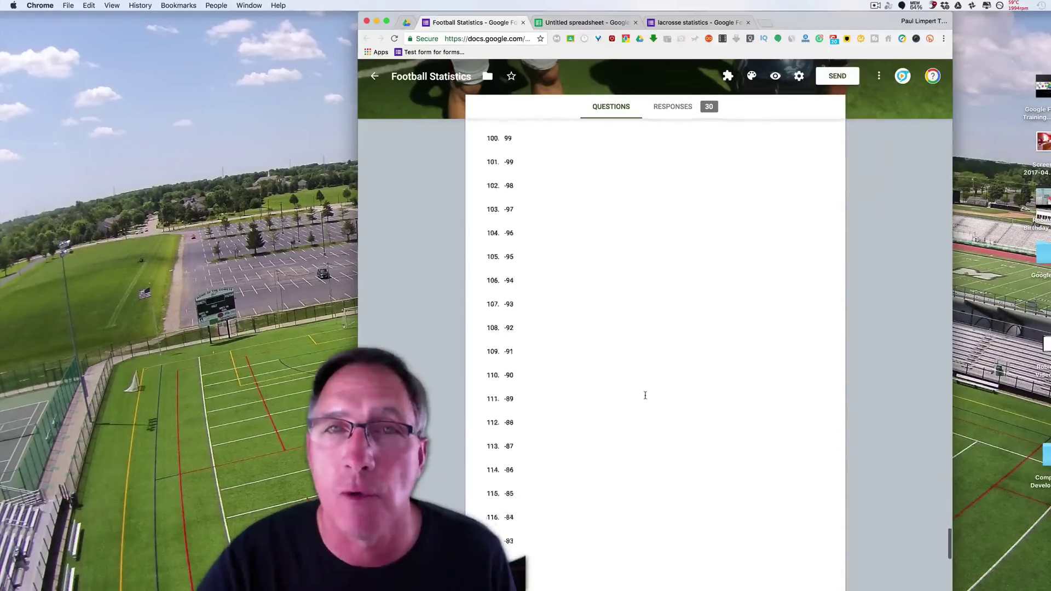
{"action": "scroll", "coordinate": [570, 288], "scroll_direction": "up", "scroll_amount": 1}
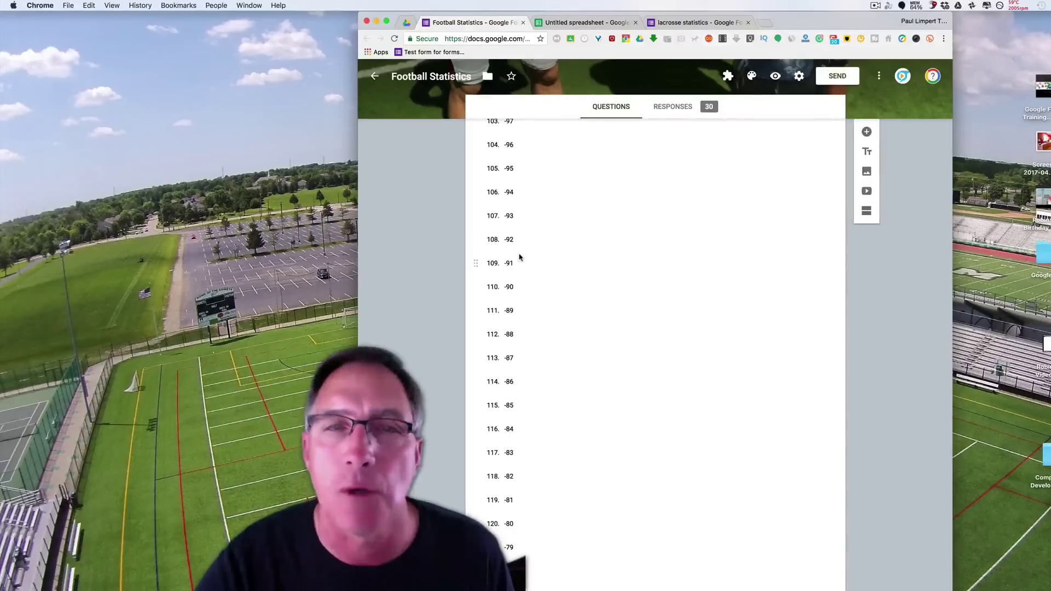
{"action": "scroll", "coordinate": [681, 358], "scroll_direction": "down", "scroll_amount": 14}
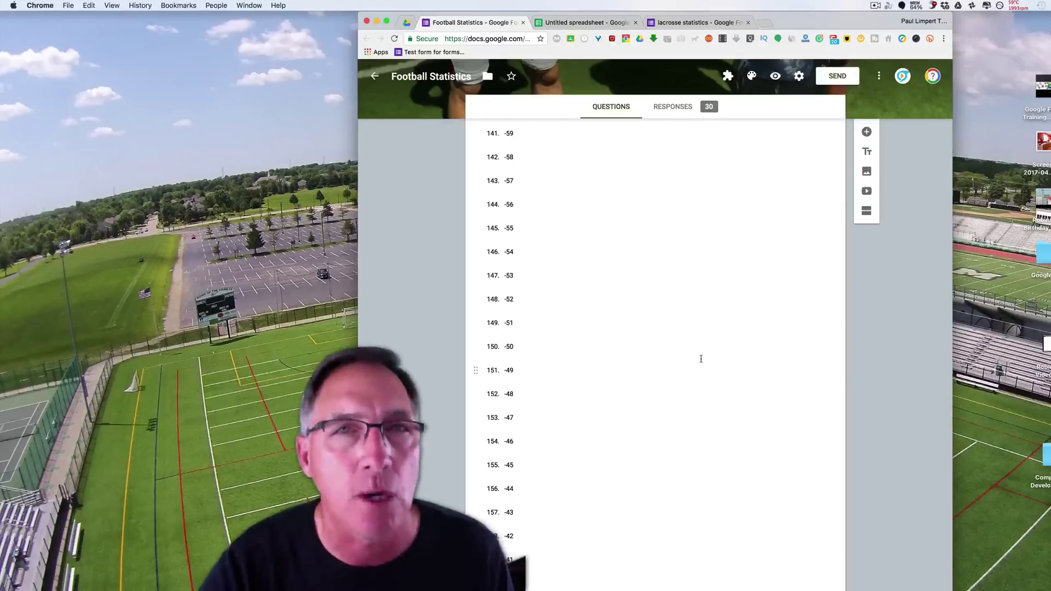
{"action": "scroll", "coordinate": [700, 358], "scroll_direction": "down", "scroll_amount": 4}
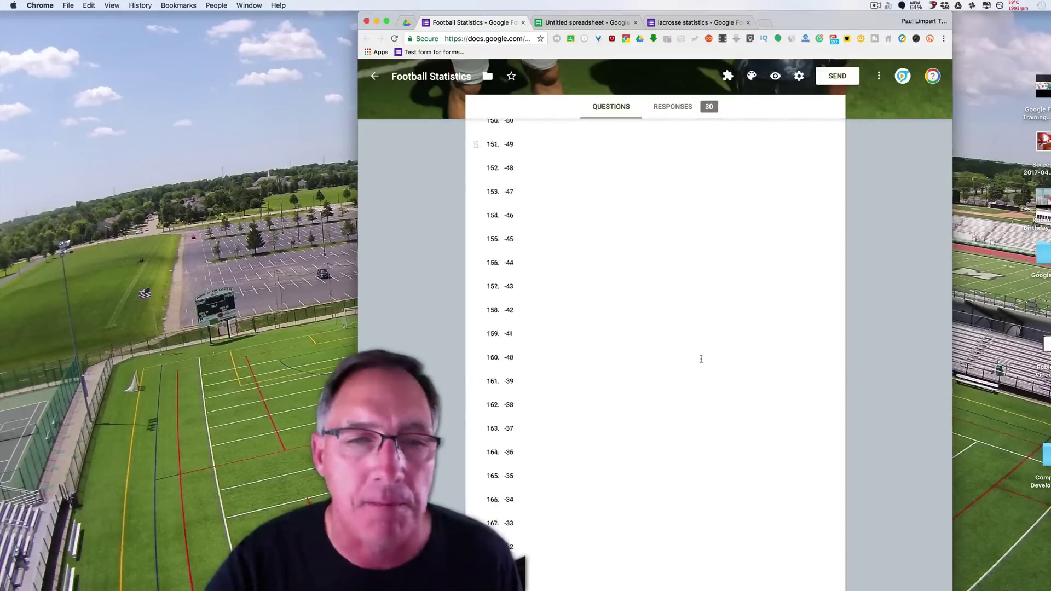
{"action": "scroll", "coordinate": [701, 358], "scroll_direction": "up", "scroll_amount": 8}
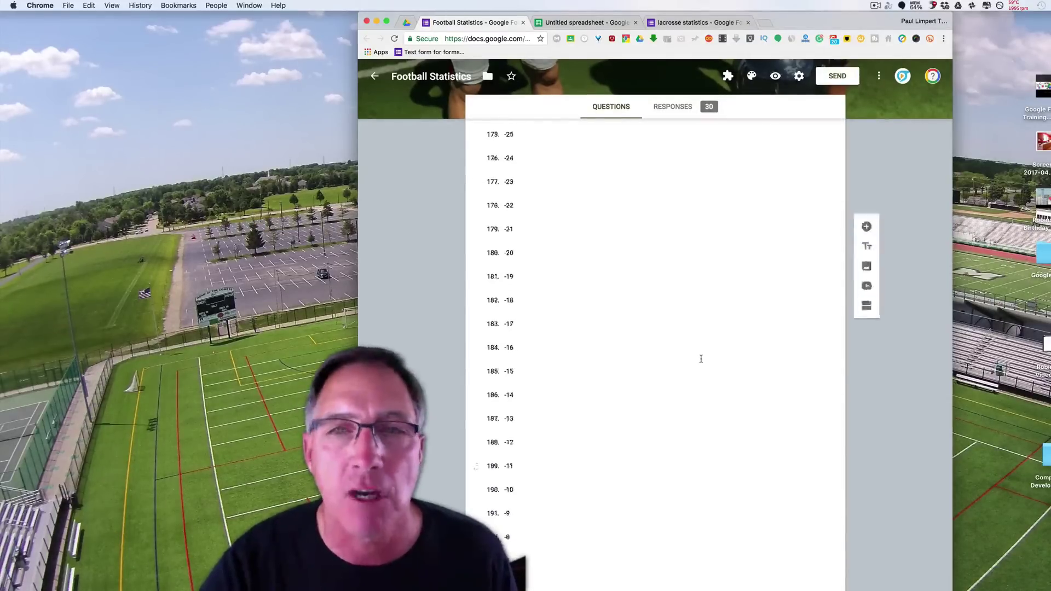
{"action": "scroll", "coordinate": [700, 358], "scroll_direction": "up", "scroll_amount": 10}
{"action": "scroll", "coordinate": [700, 359], "scroll_direction": "up", "scroll_amount": 2}
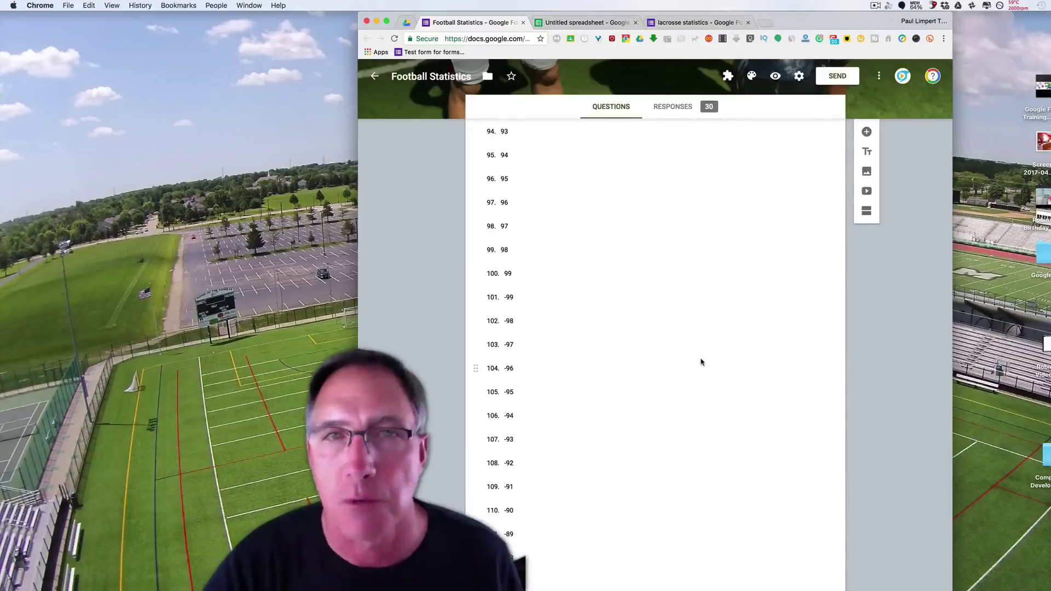
Step: Start sending the Football Statistics form by email and enter the recipient's email address
{"action": "scroll", "coordinate": [706, 355], "scroll_direction": "up", "scroll_amount": 15}
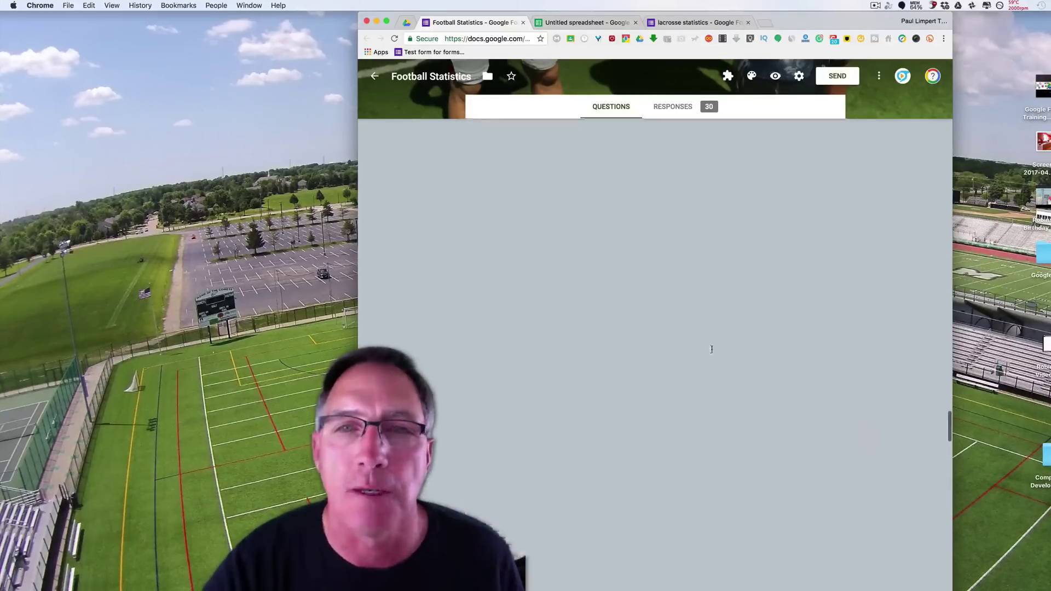
{"action": "scroll", "coordinate": [712, 349], "scroll_direction": "up", "scroll_amount": 10}
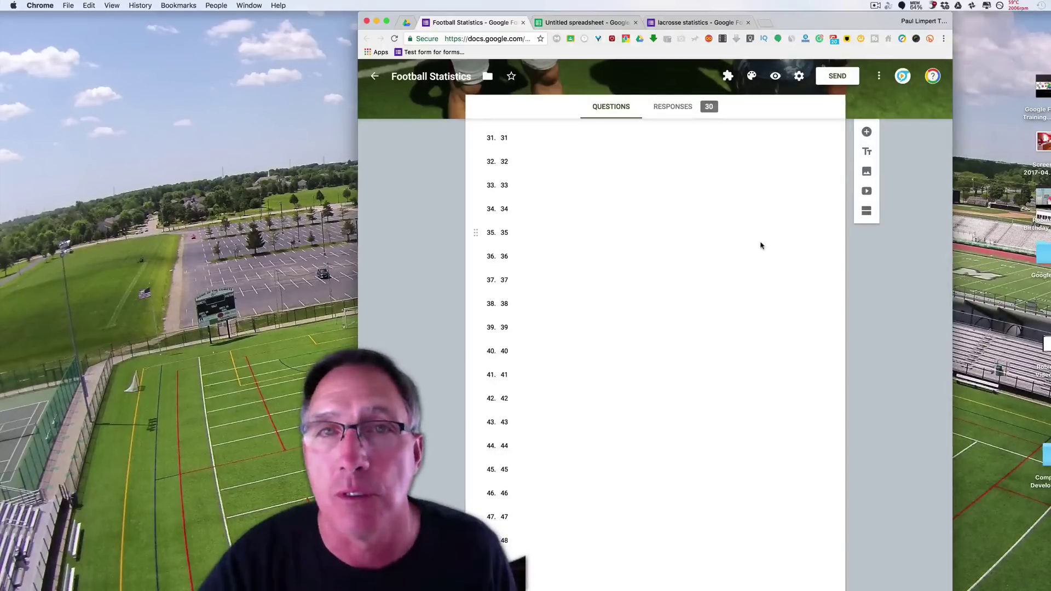
{"action": "scroll", "coordinate": [760, 246], "scroll_direction": "up", "scroll_amount": 20}
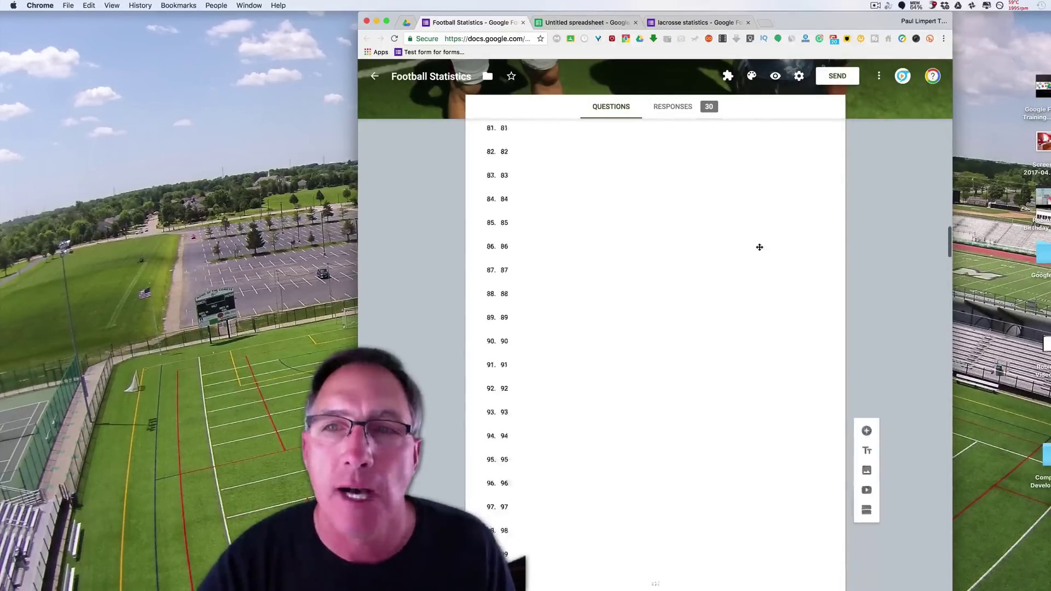
{"action": "scroll", "coordinate": [759, 244], "scroll_direction": "up", "scroll_amount": 10}
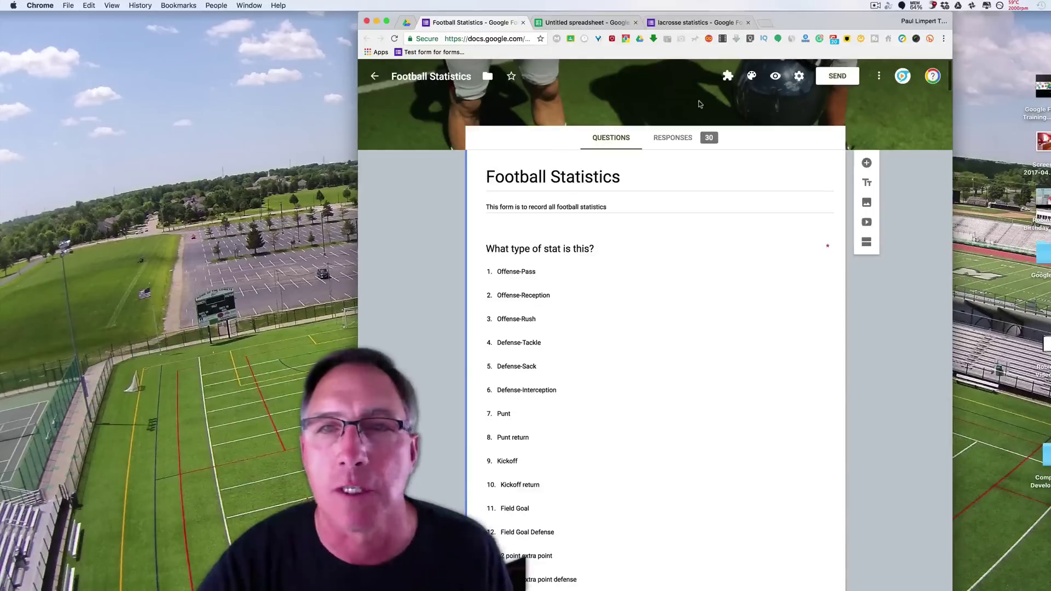
{"action": "left_click", "coordinate": [829, 80]}
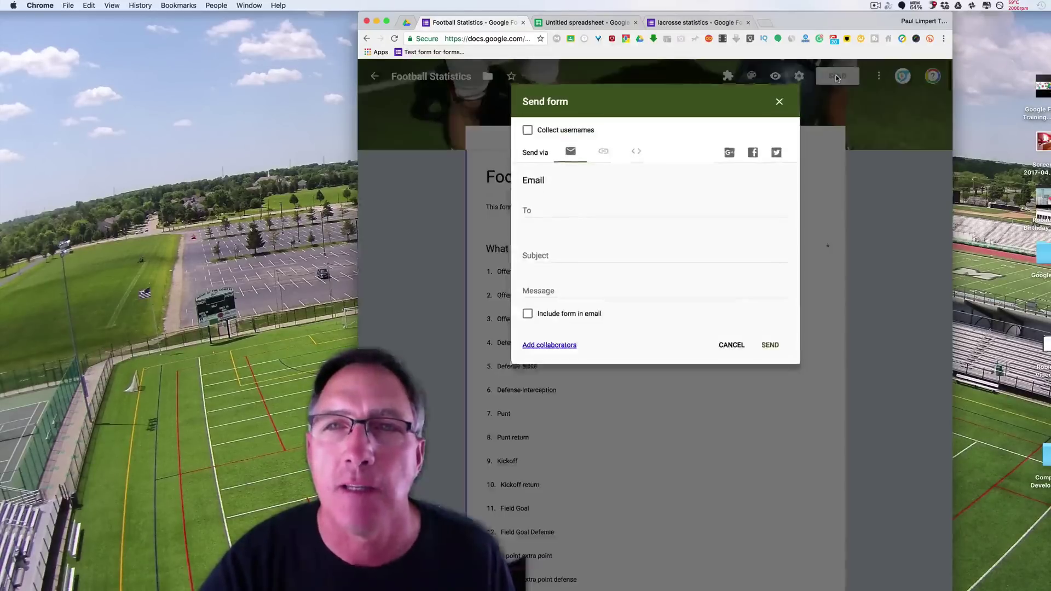
{"action": "left_click", "coordinate": [542, 210]}
{"action": "type", "text": "pl"}
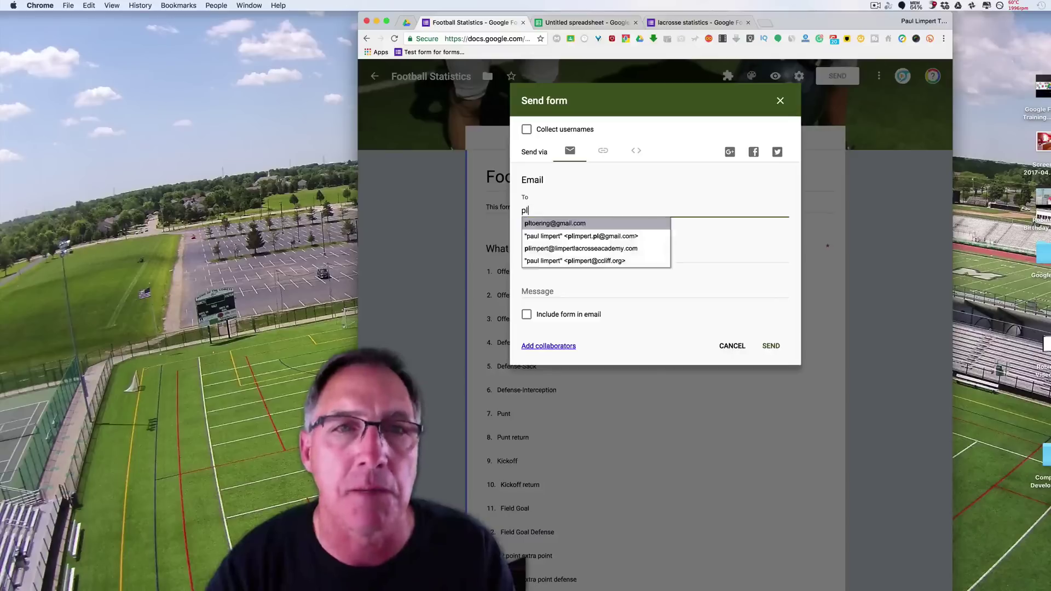
{"action": "left_click", "coordinate": [586, 241]}
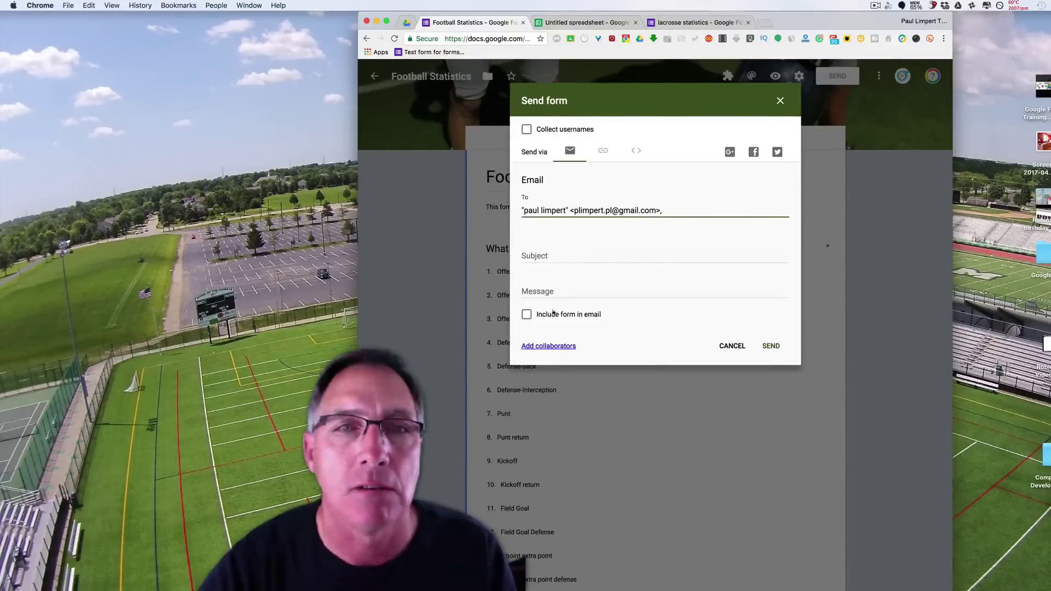
Step: Set the email subject to "football stats" and send the form with an empty message
{"action": "left_click", "coordinate": [555, 254]}
{"action": "type", "text": "st"}
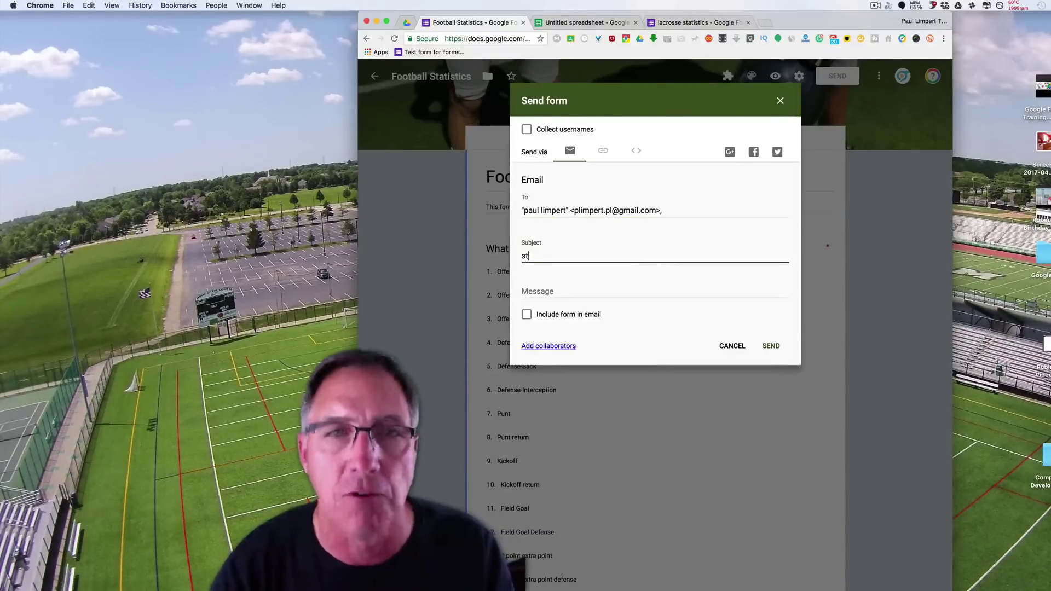
{"action": "key", "text": "BackSpace"}
{"action": "key", "text": "BackSpace"}
{"action": "type", "text": "football s"}
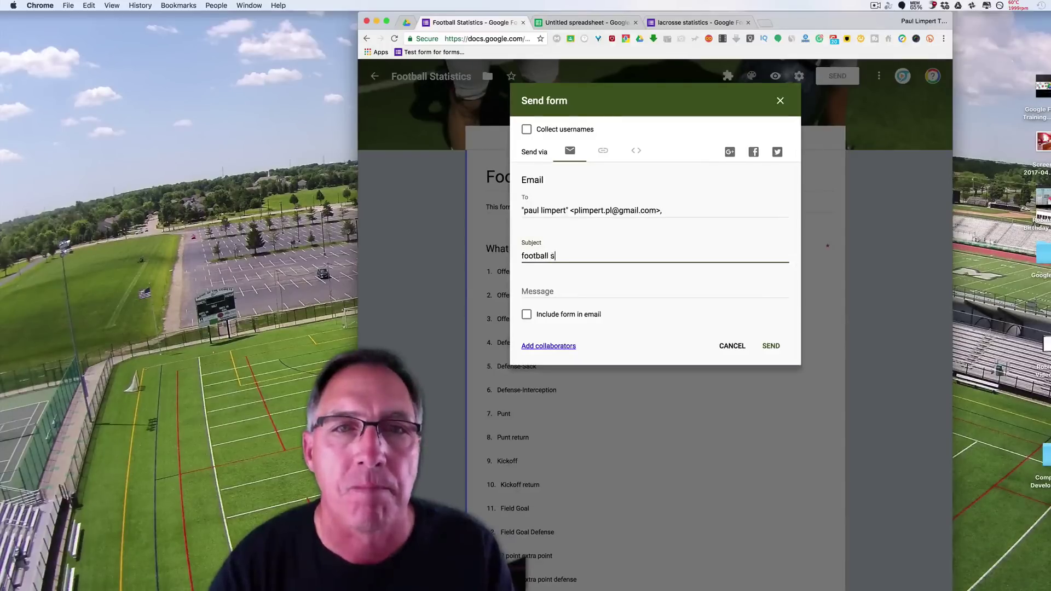
{"action": "type", "text": "tats"}
{"action": "left_click", "coordinate": [573, 294]}
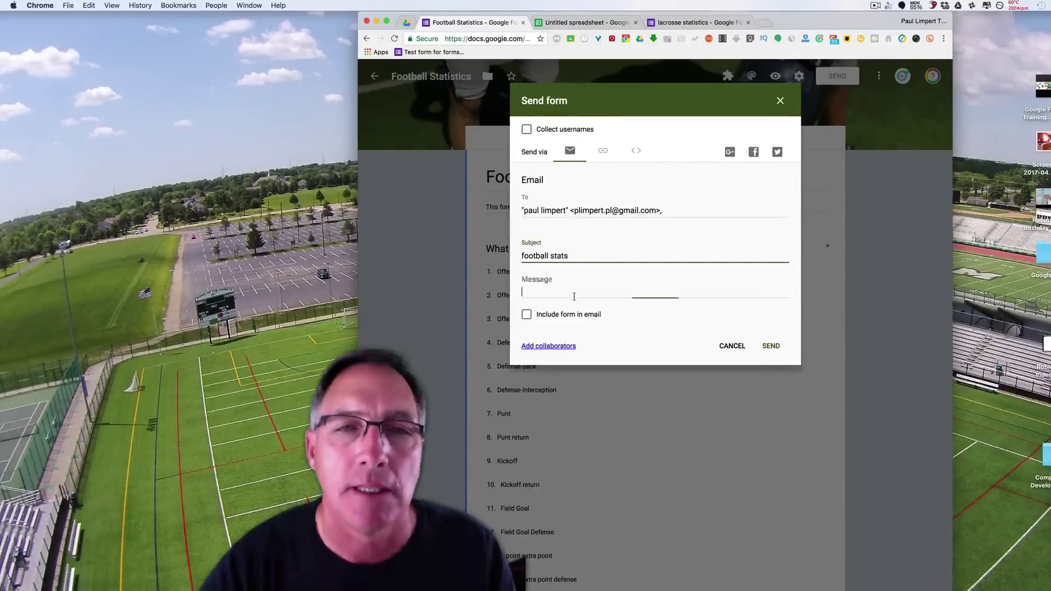
{"action": "left_click", "coordinate": [770, 347]}
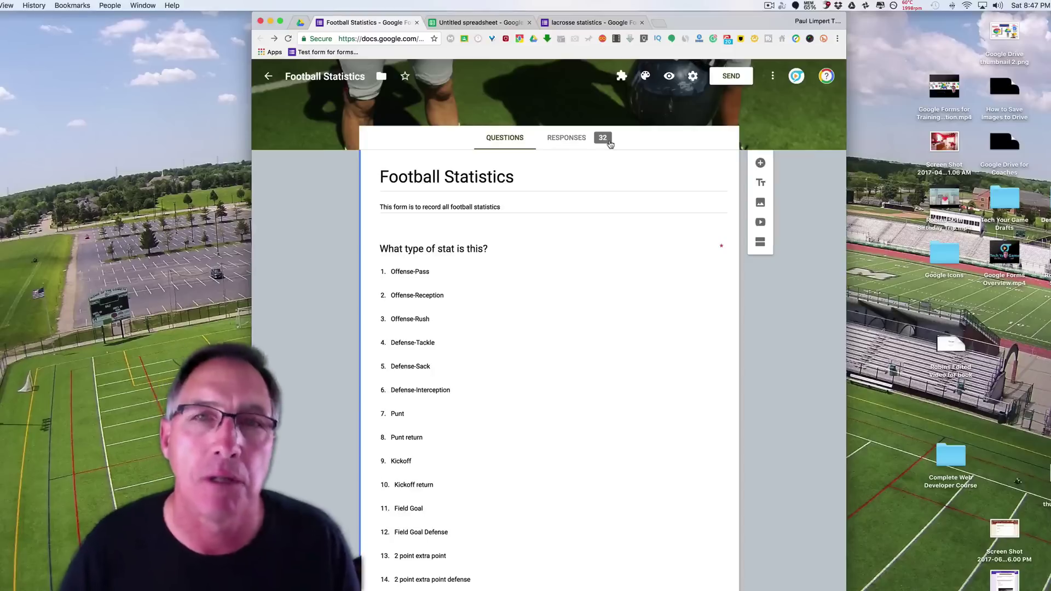
Step: Review the form's response summary charts for stat type, result of play, player numbers, quarter and down
{"action": "left_click", "coordinate": [568, 141]}
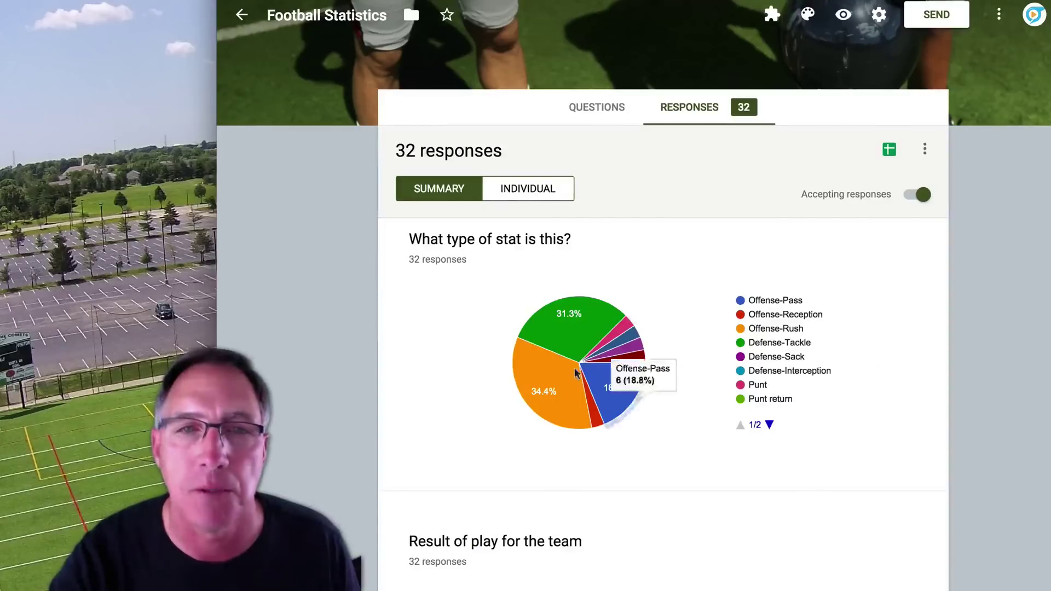
{"action": "scroll", "coordinate": [755, 532], "scroll_direction": "down", "scroll_amount": 5}
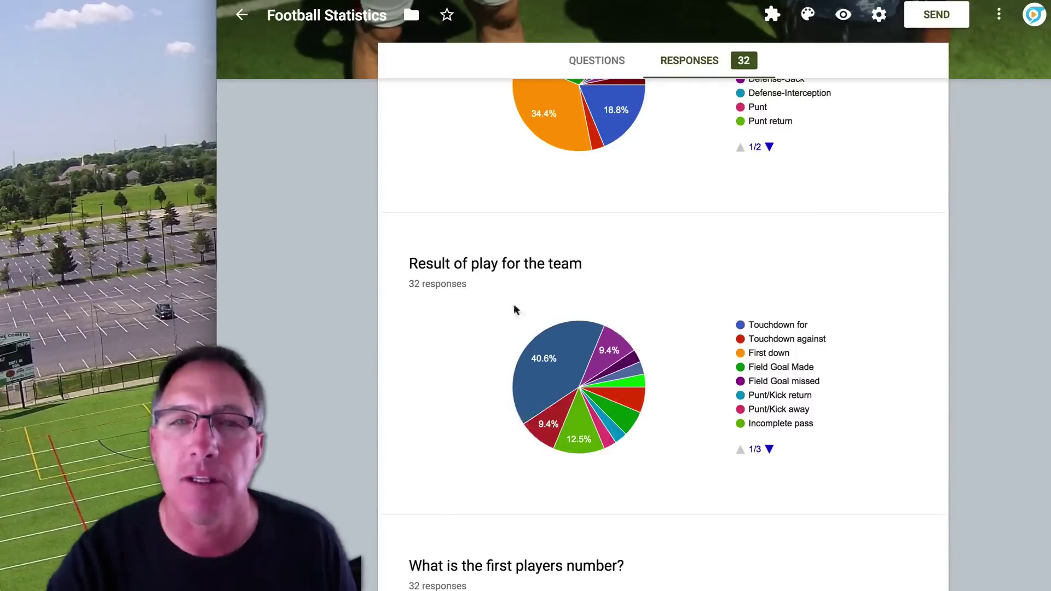
{"action": "scroll", "coordinate": [858, 372], "scroll_direction": "down", "scroll_amount": 3}
{"action": "scroll", "coordinate": [858, 374], "scroll_direction": "down", "scroll_amount": 20}
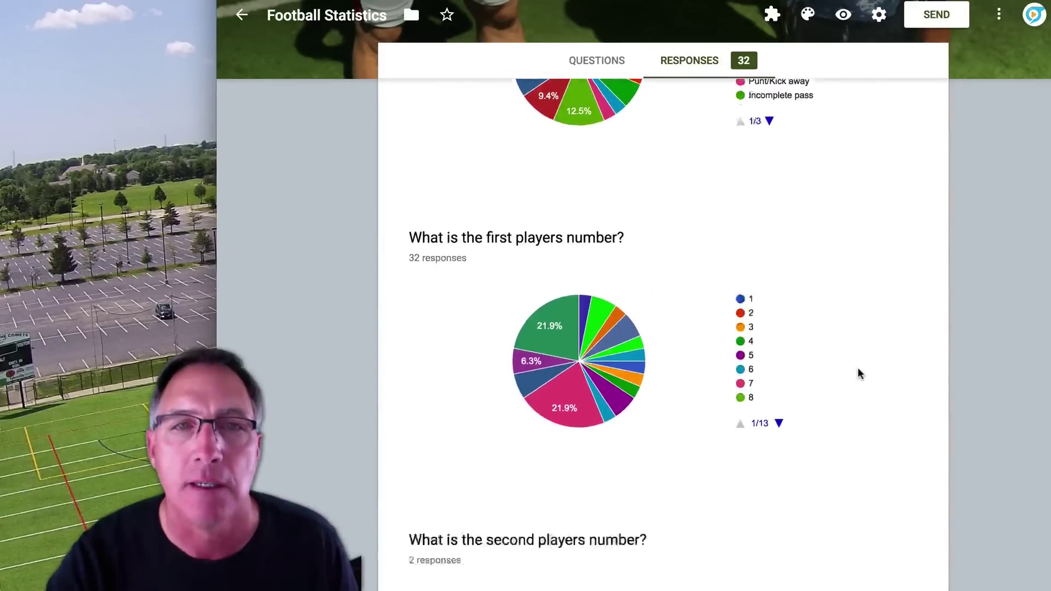
{"action": "scroll", "coordinate": [858, 373], "scroll_direction": "down", "scroll_amount": 1}
{"action": "scroll", "coordinate": [858, 373], "scroll_direction": "up", "scroll_amount": 10}
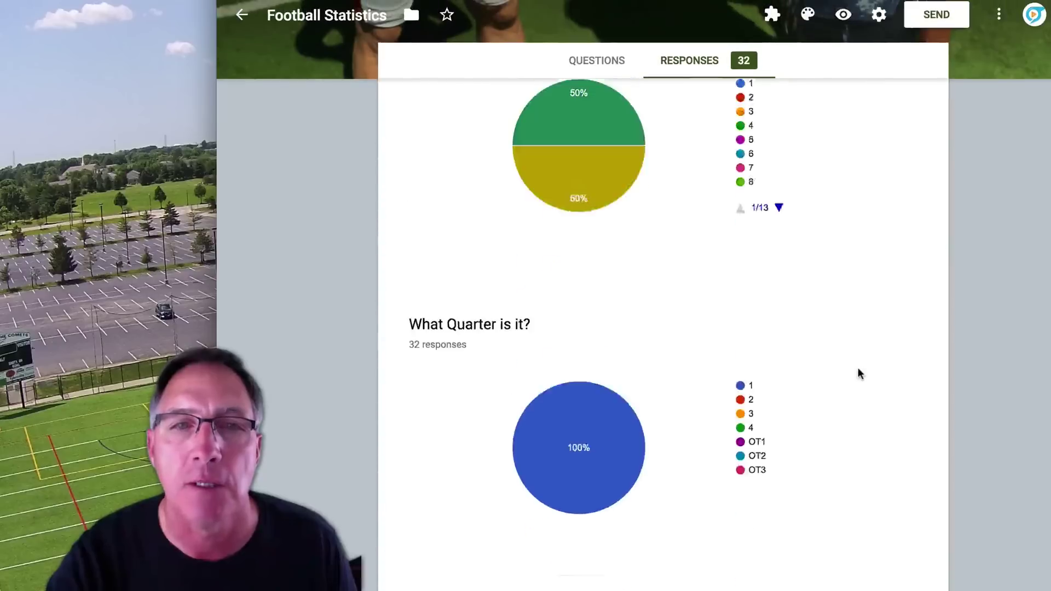
{"action": "scroll", "coordinate": [858, 373], "scroll_direction": "up", "scroll_amount": 2}
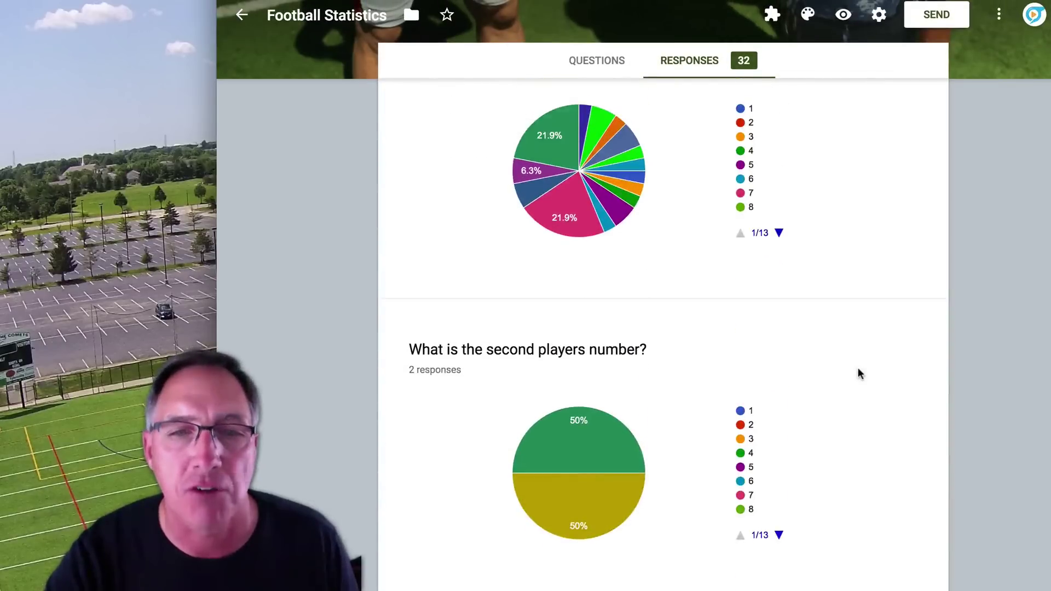
{"action": "scroll", "coordinate": [858, 373], "scroll_direction": "down", "scroll_amount": 10}
{"action": "scroll", "coordinate": [857, 372], "scroll_direction": "down", "scroll_amount": 2}
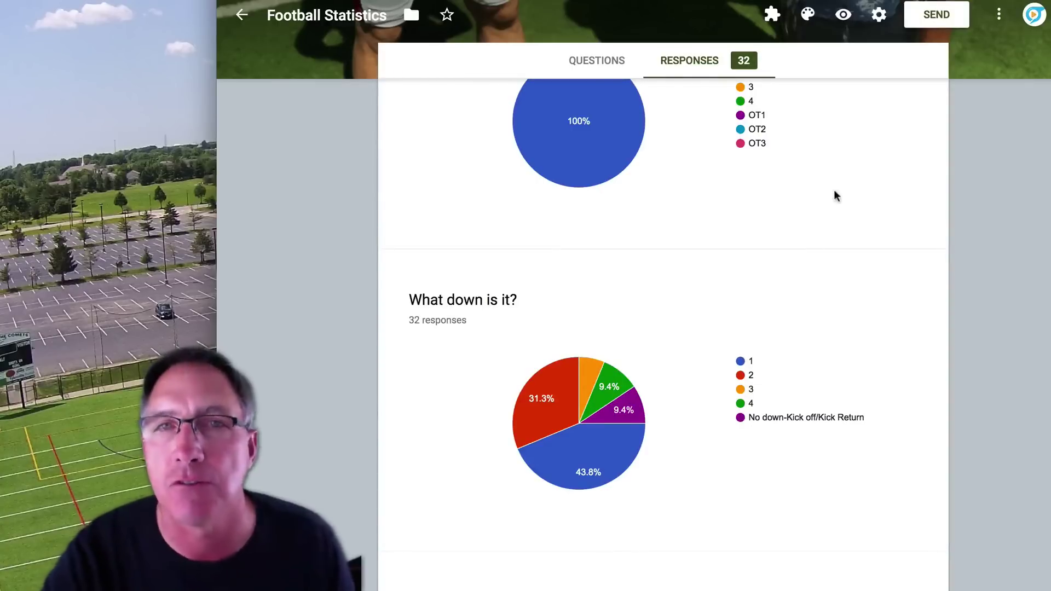
Step: Open the Football Statistics form's responses in Google Sheets
{"action": "scroll", "coordinate": [816, 204], "scroll_direction": "up", "scroll_amount": 10}
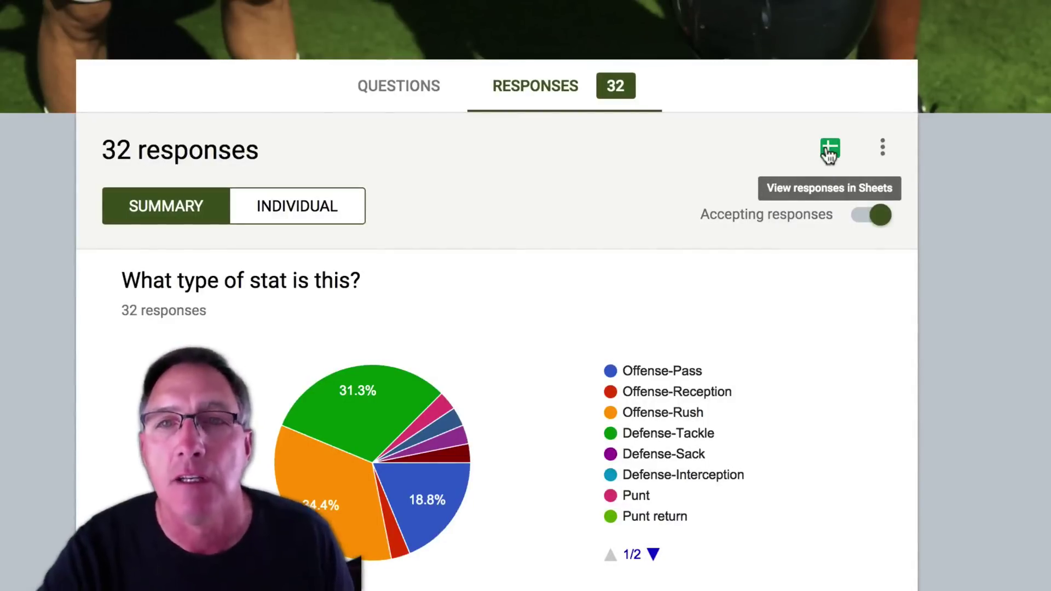
{"action": "left_click", "coordinate": [829, 152]}
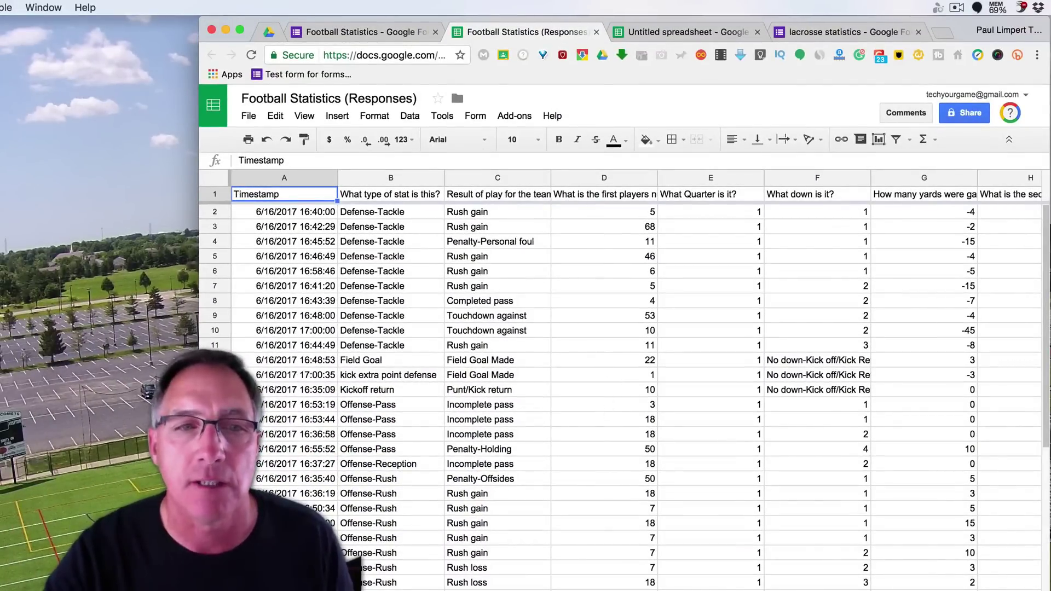
{"action": "left_click", "coordinate": [283, 511]}
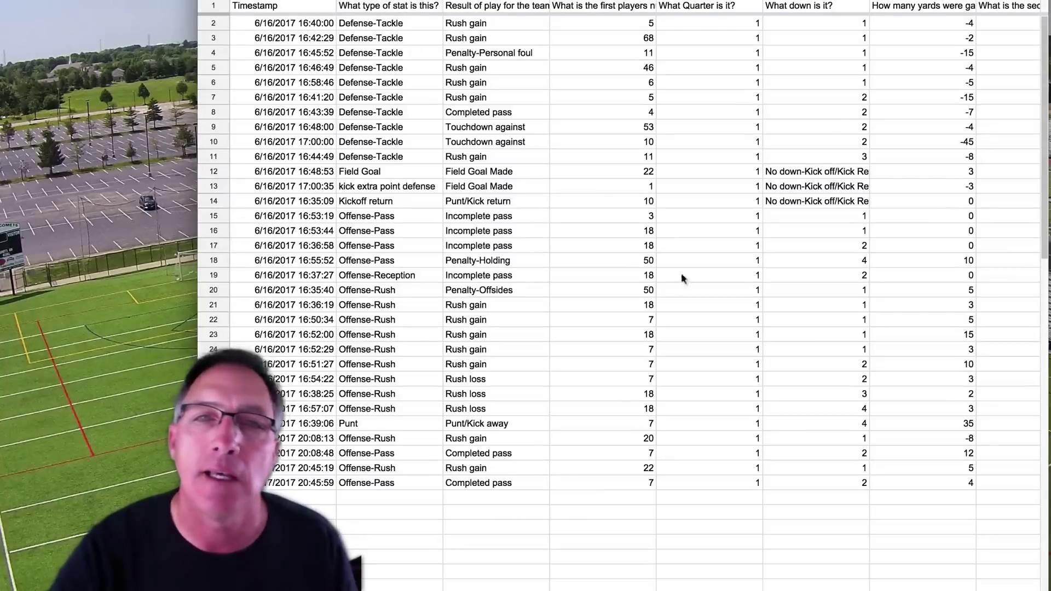
Step: Examine the response rows in the result of play, first players number, quarter and down columns
{"action": "left_click", "coordinate": [634, 38]}
{"action": "left_click", "coordinate": [723, 44]}
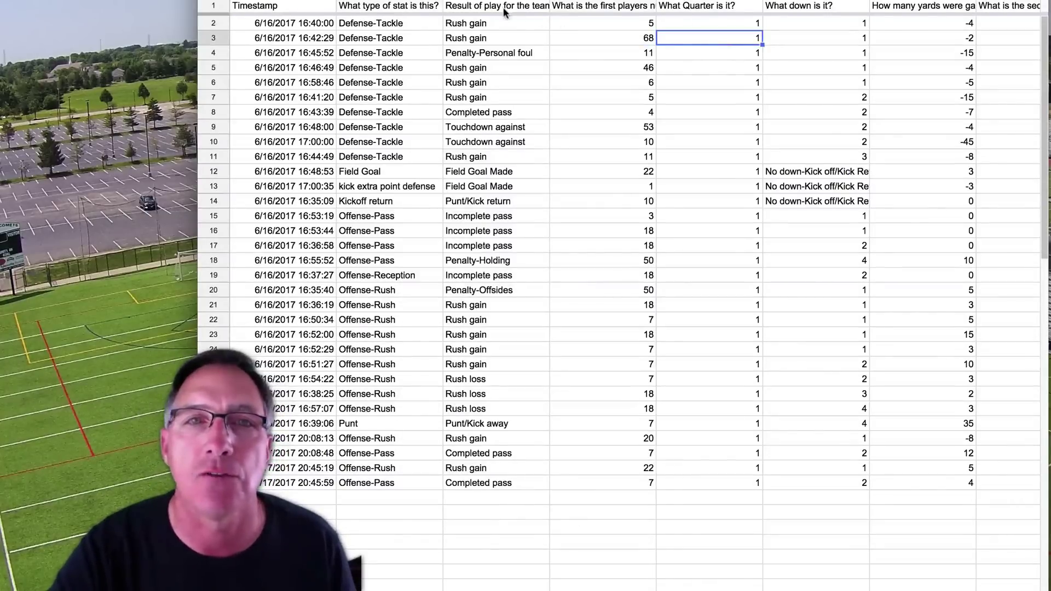
{"action": "left_click", "coordinate": [498, 28]}
{"action": "left_click", "coordinate": [497, 38]}
{"action": "left_click", "coordinate": [499, 53]}
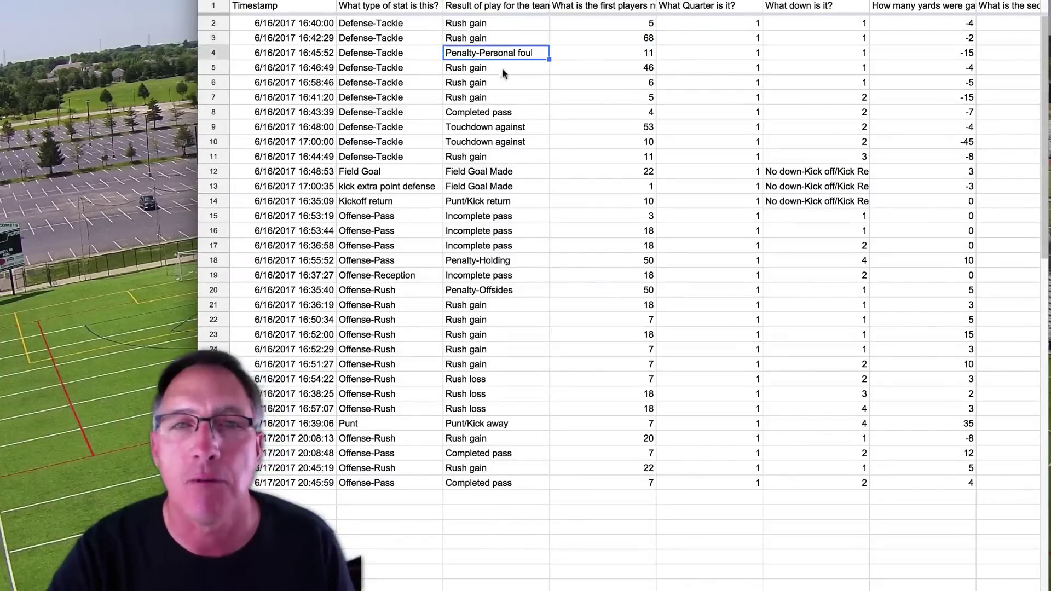
{"action": "left_click", "coordinate": [502, 97]}
{"action": "left_click", "coordinate": [509, 53]}
{"action": "left_click", "coordinate": [510, 38]}
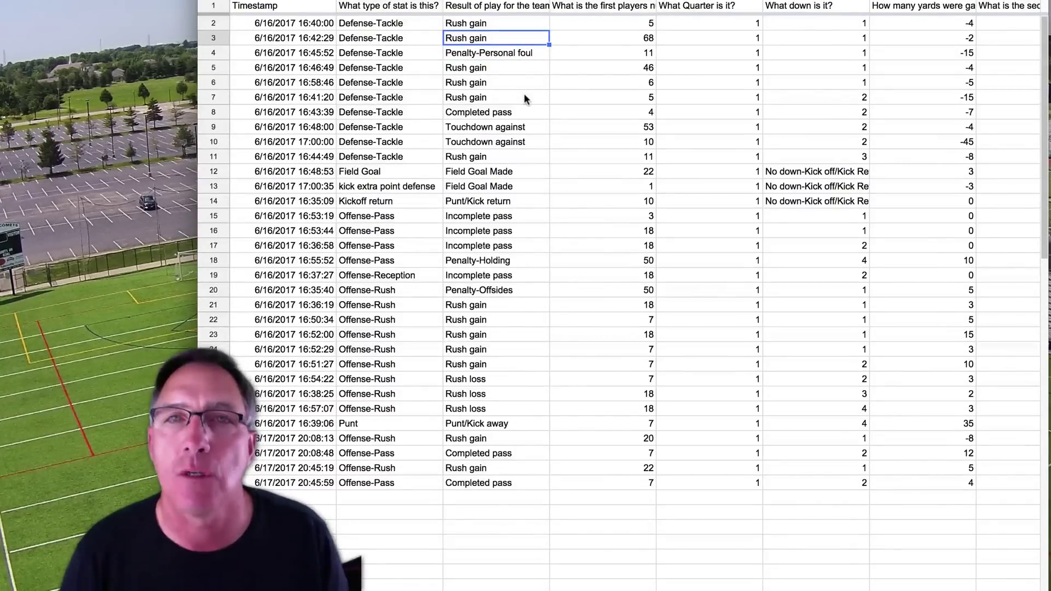
{"action": "left_click", "coordinate": [497, 112]}
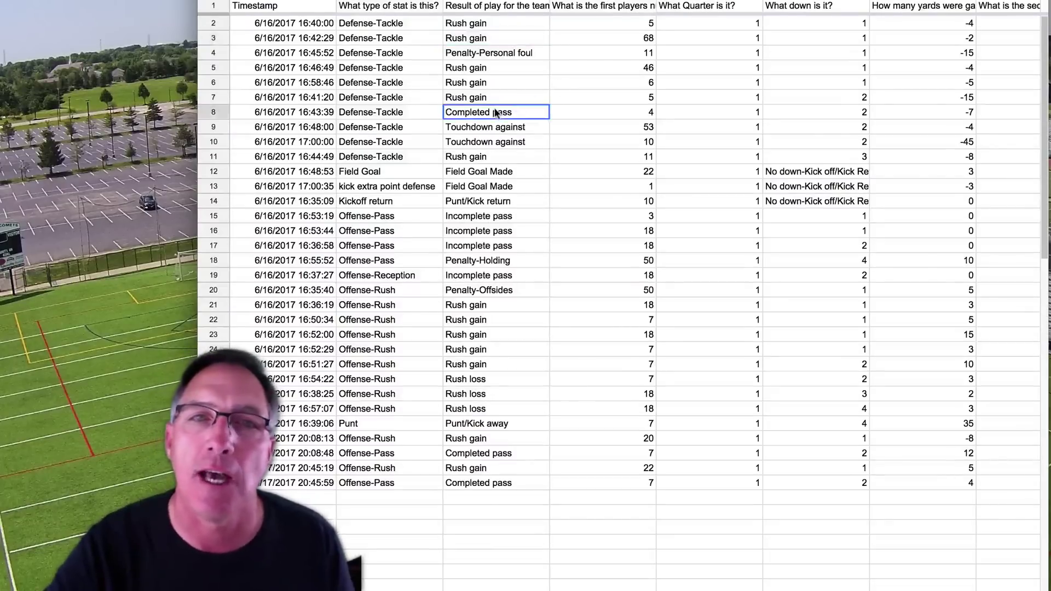
{"action": "left_click", "coordinate": [618, 125]}
{"action": "left_click", "coordinate": [765, 127]}
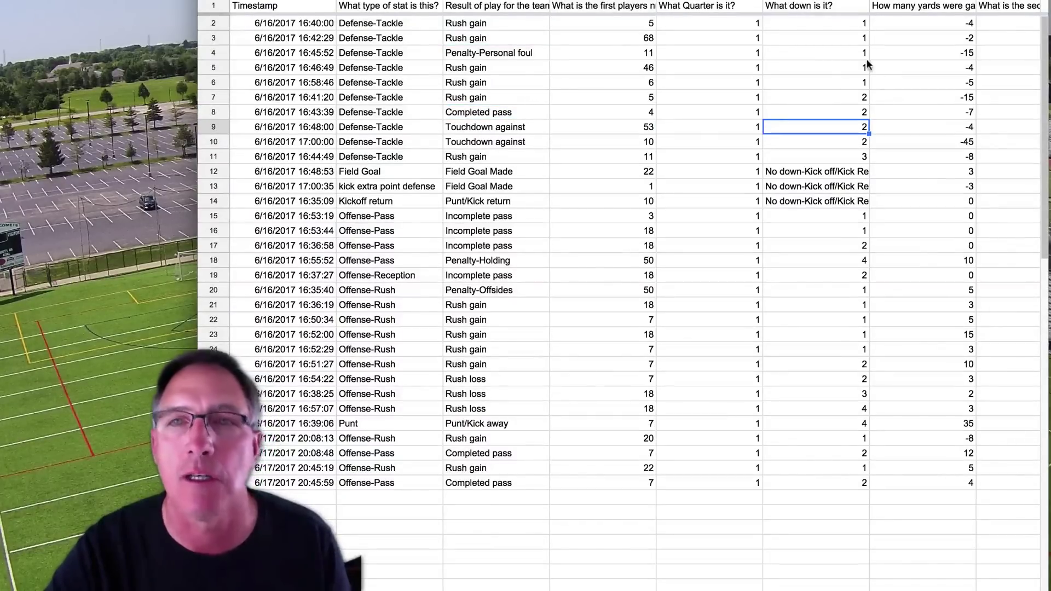